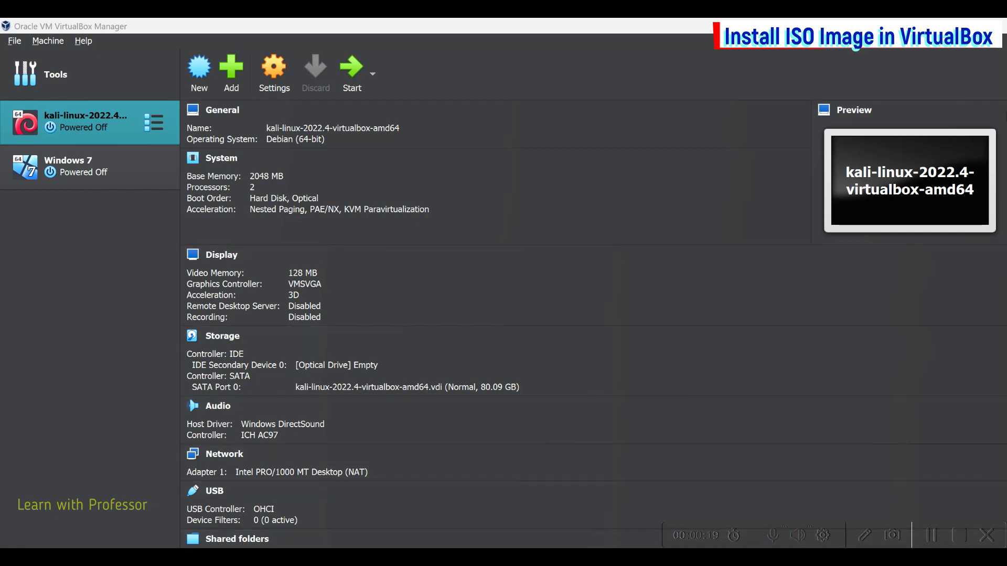
Step: Switch to the browser and find the 22.04.1 LTS Desktop 64-bit download on the Lubuntu downloads page
key("alt+Tab")
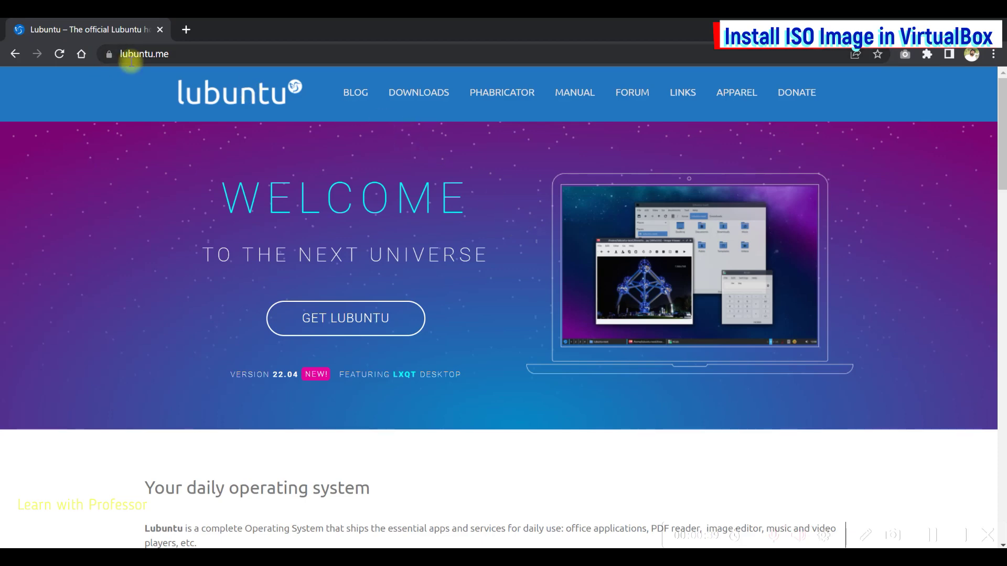
left_click(431, 95)
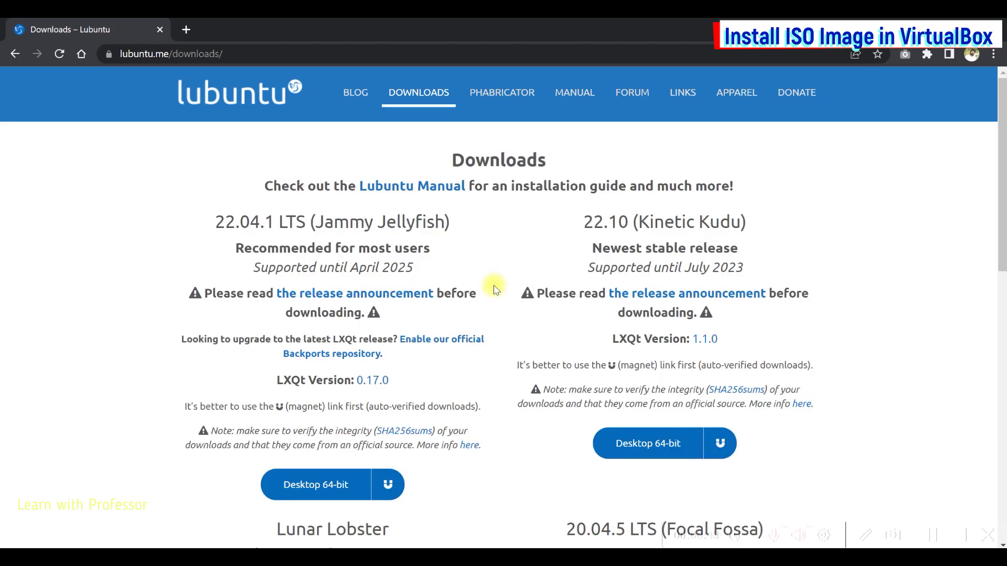
scroll(491, 285, "down", 1)
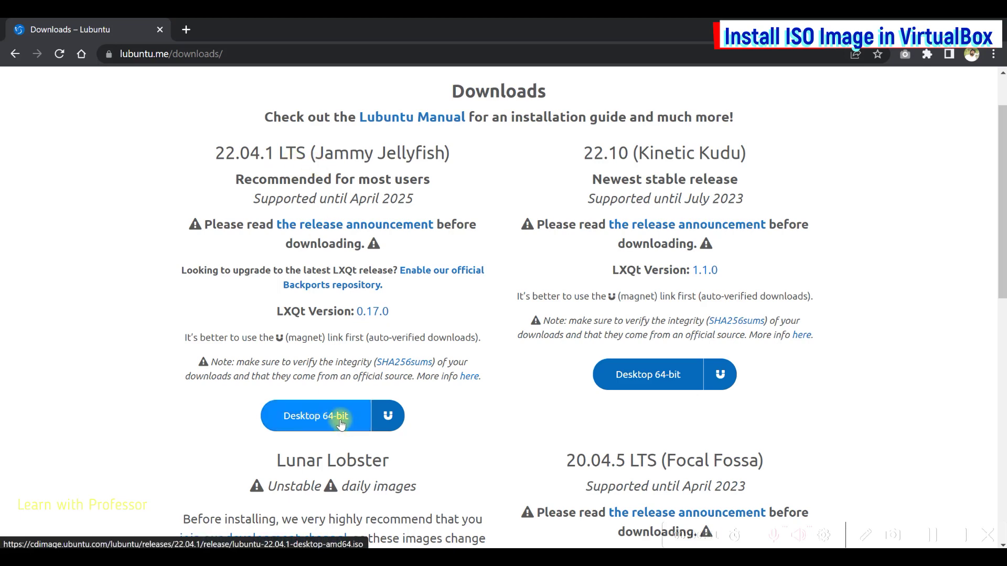
scroll(347, 420, "down", 1)
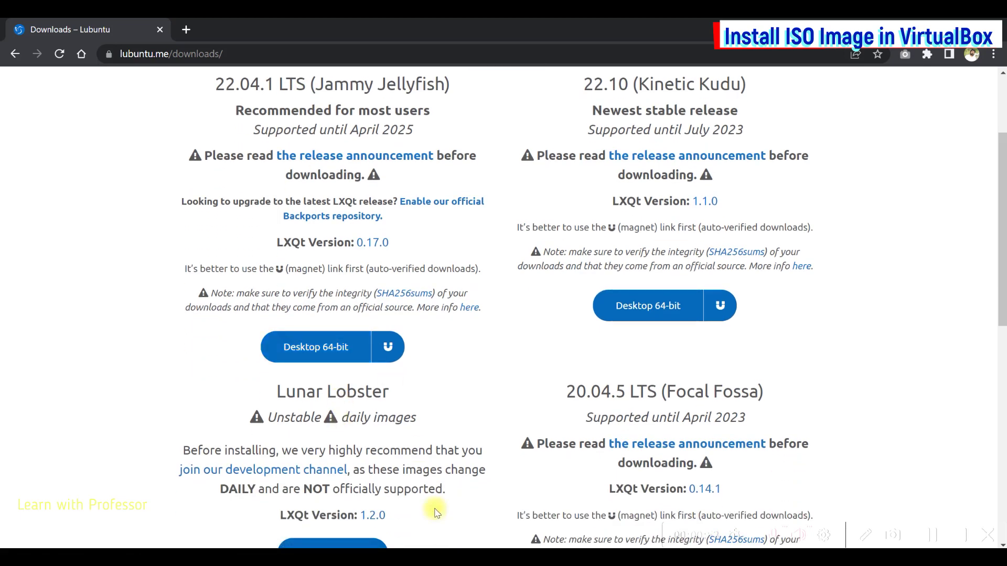
Step: Review the operating system images in the "os for virtualbox" folder, including the lubuntu-22.04.1-desktop-amd64 disc image, and minimize the file window
left_click(475, 556)
left_click(432, 203)
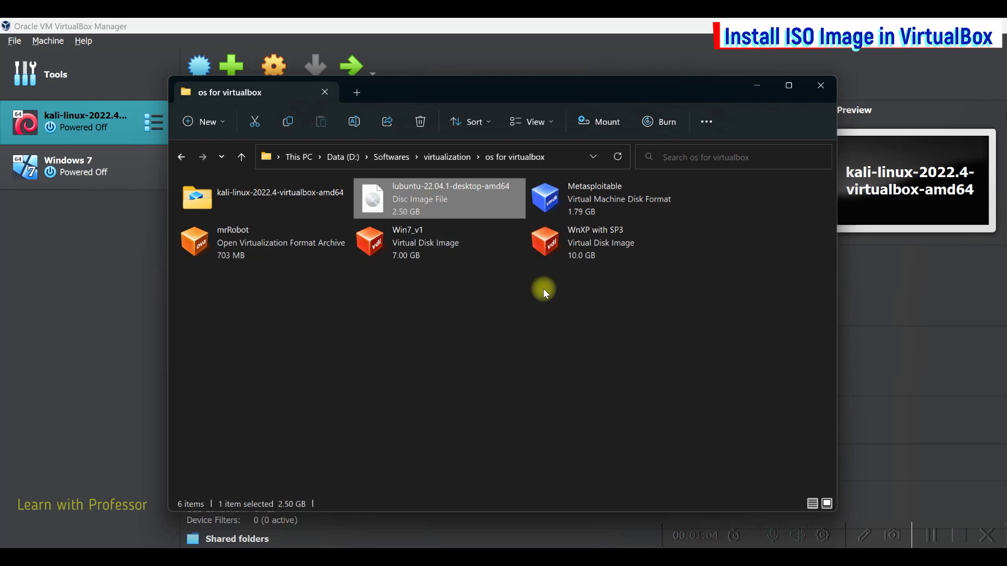
double_click(296, 203)
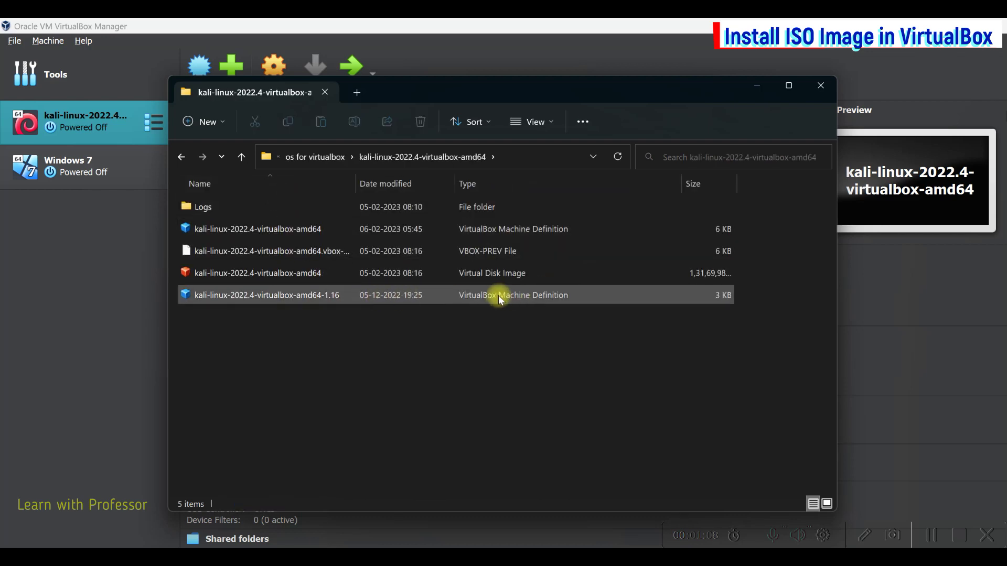
left_click(181, 156)
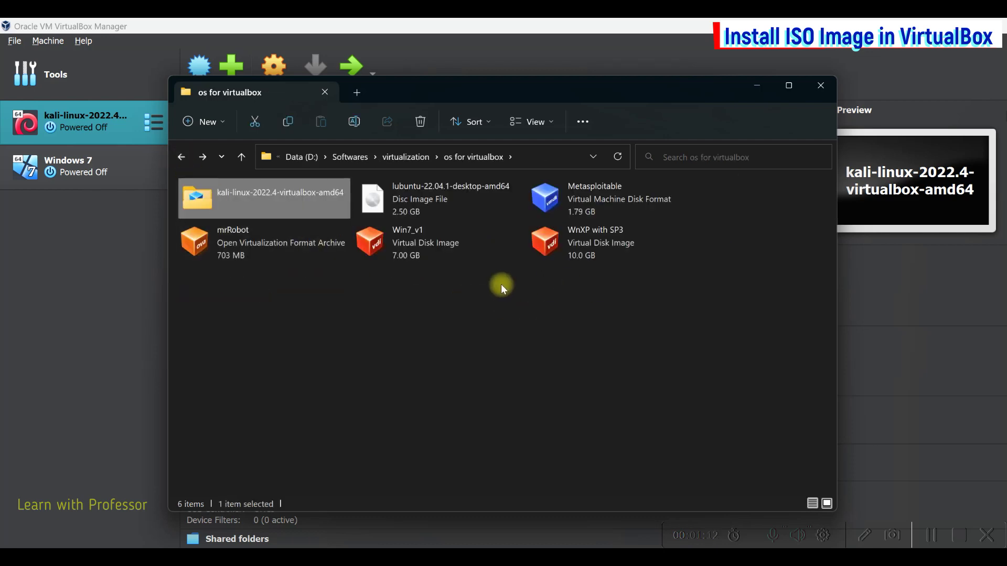
left_click(414, 257)
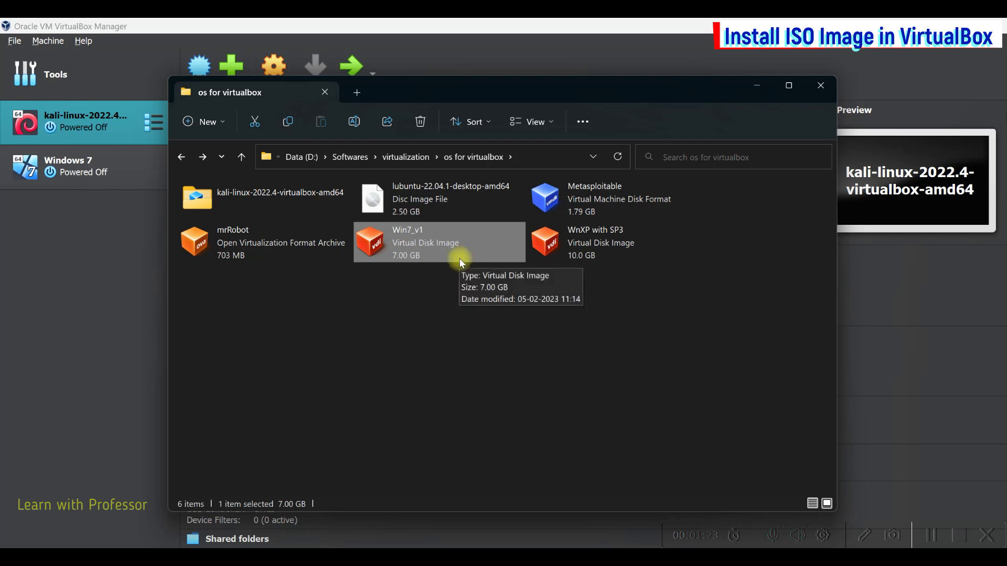
left_click(459, 209)
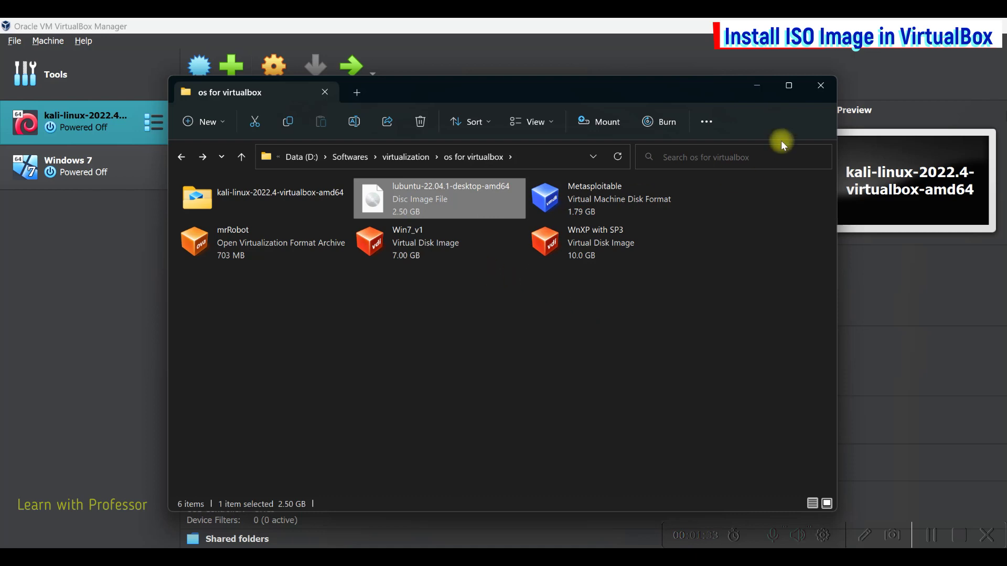
left_click(757, 88)
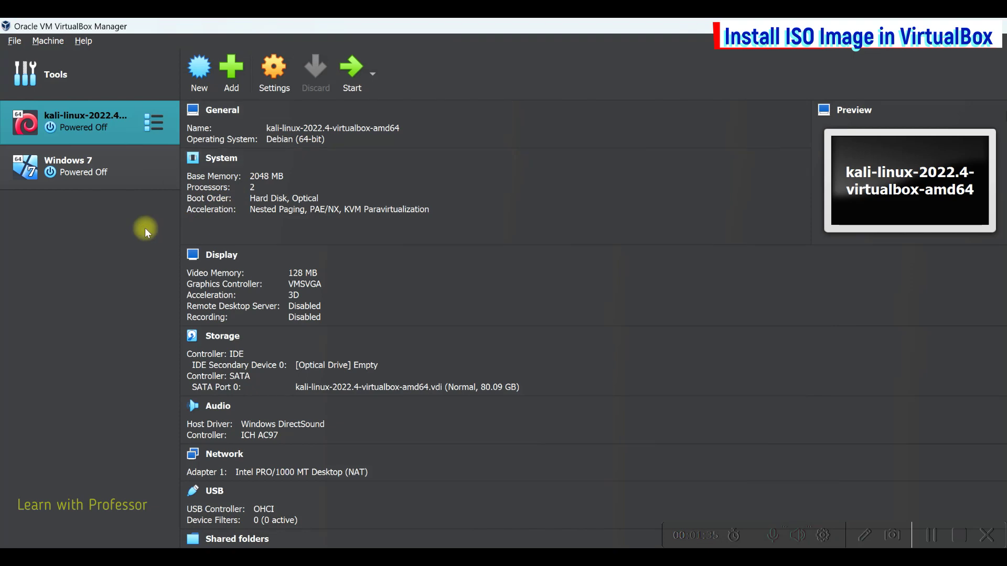
Step: Start a new virtual machine named Lubuntu using the lubuntu-22.04.1-desktop-amd64.iso image from the "os for virtualbox" folder
left_click(199, 81)
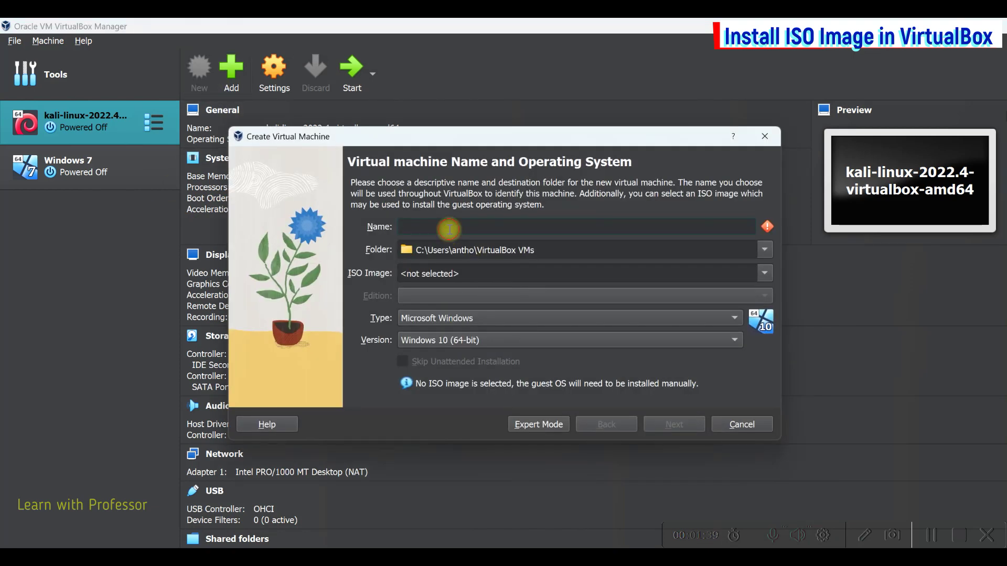
type("Lubuntu")
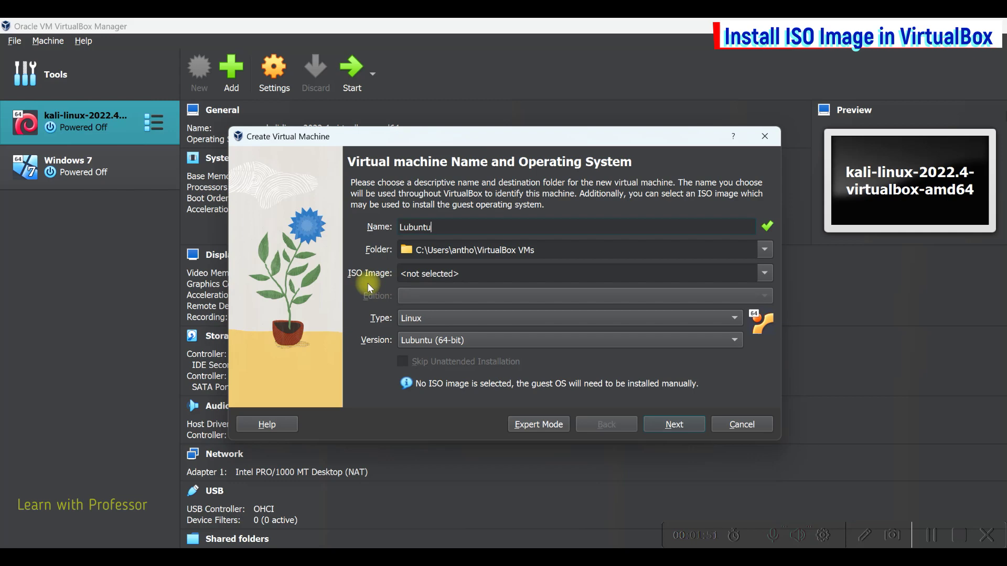
left_click(766, 273)
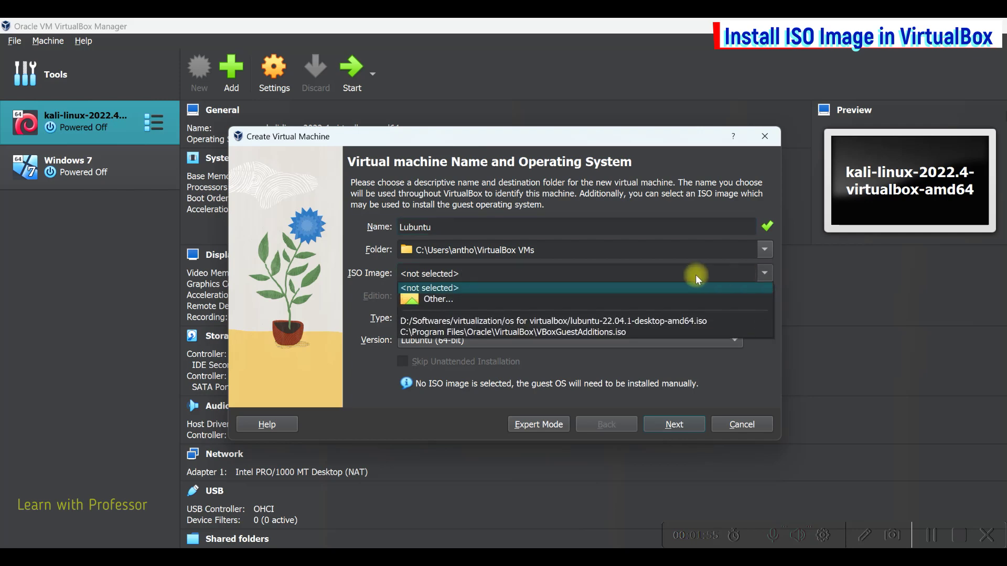
left_click(462, 300)
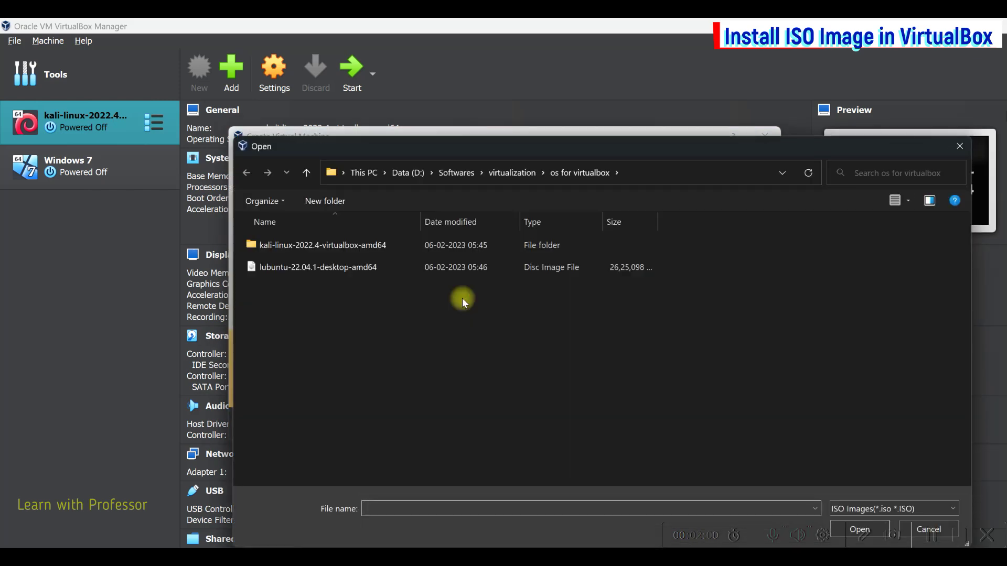
left_click(361, 274)
left_click_drag(709, 155, 615, 93)
left_click(774, 472)
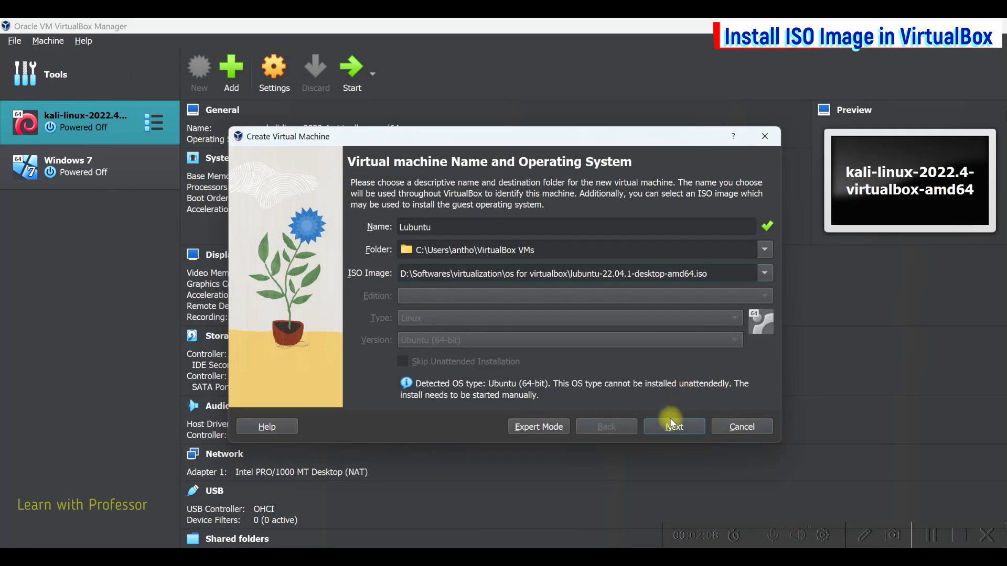
left_click(674, 427)
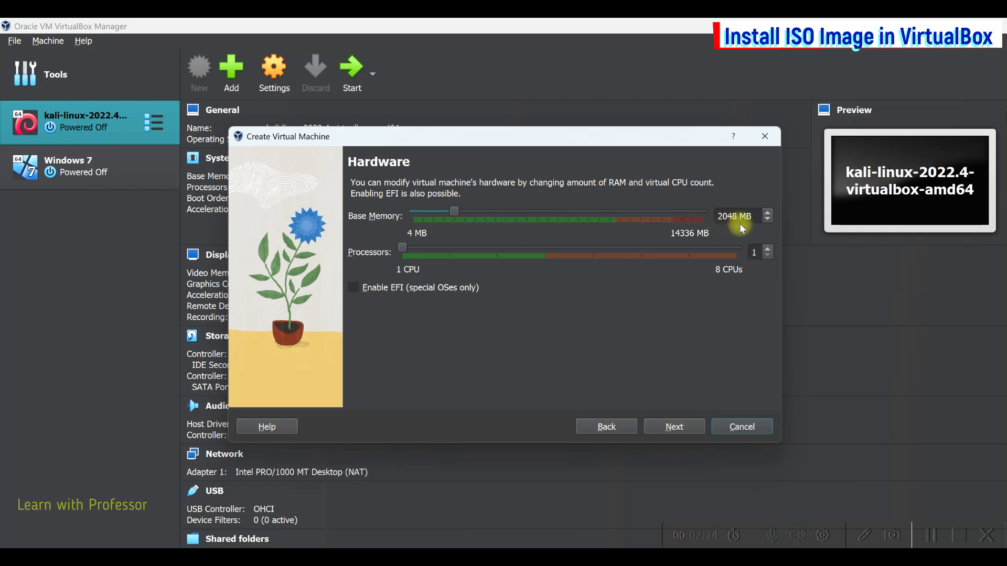
Step: Give the new machine 2 processors and a new 25.48 GB virtual hard disk, and finish creating it
left_click_drag(409, 253, 441, 248)
left_click(678, 427)
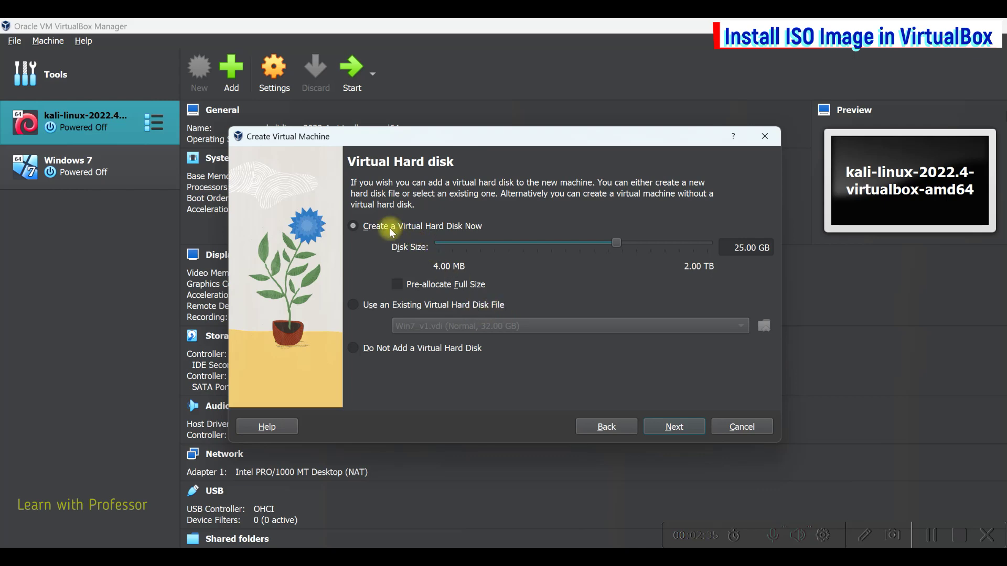
mouse_move(618, 240)
left_mouse_down()
mouse_move(537, 240)
mouse_move(618, 240)
left_mouse_up()
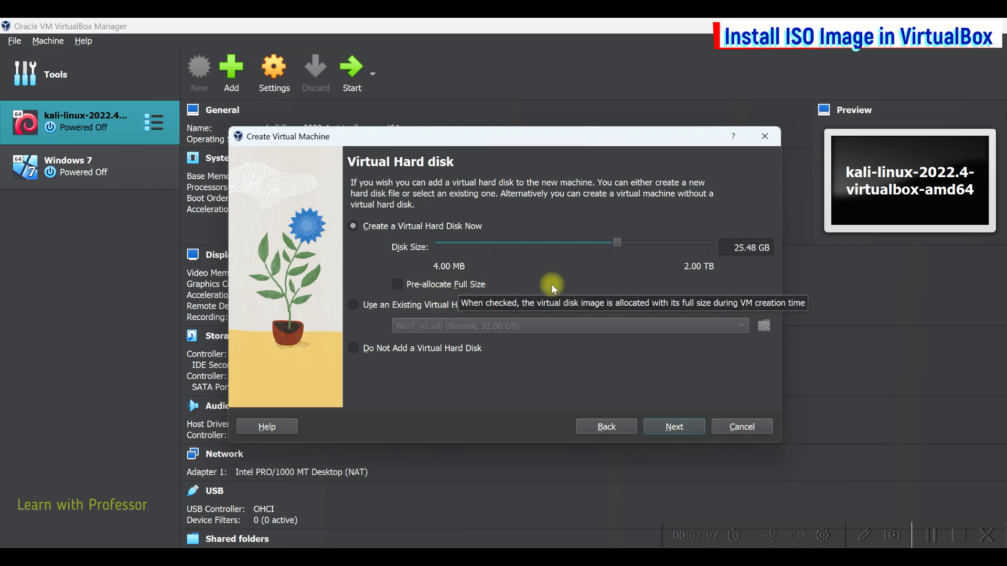
left_click(659, 426)
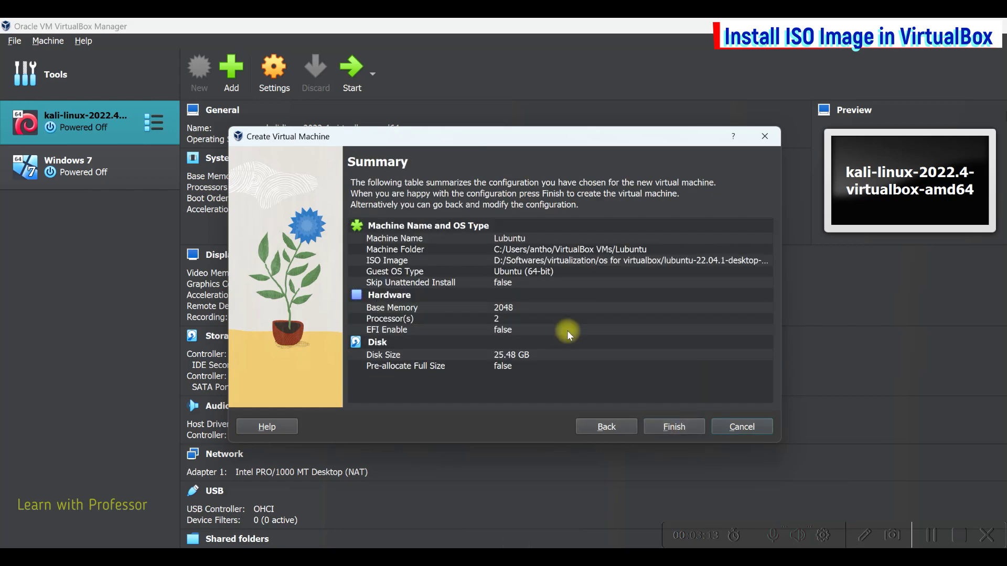
left_click(687, 434)
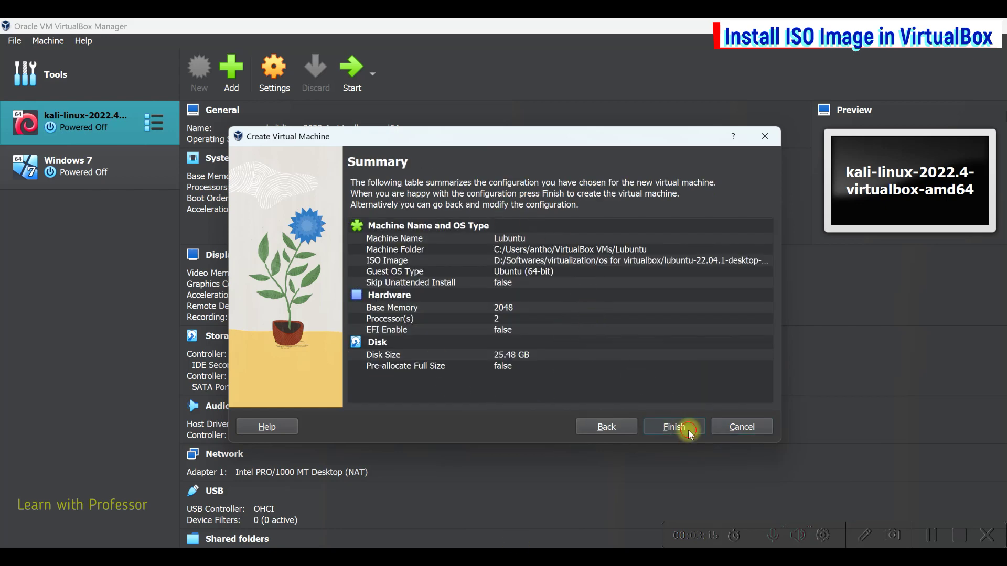
Step: In the Lubuntu machine's settings, review the system options and set the video memory to 128 MB
left_click(273, 79)
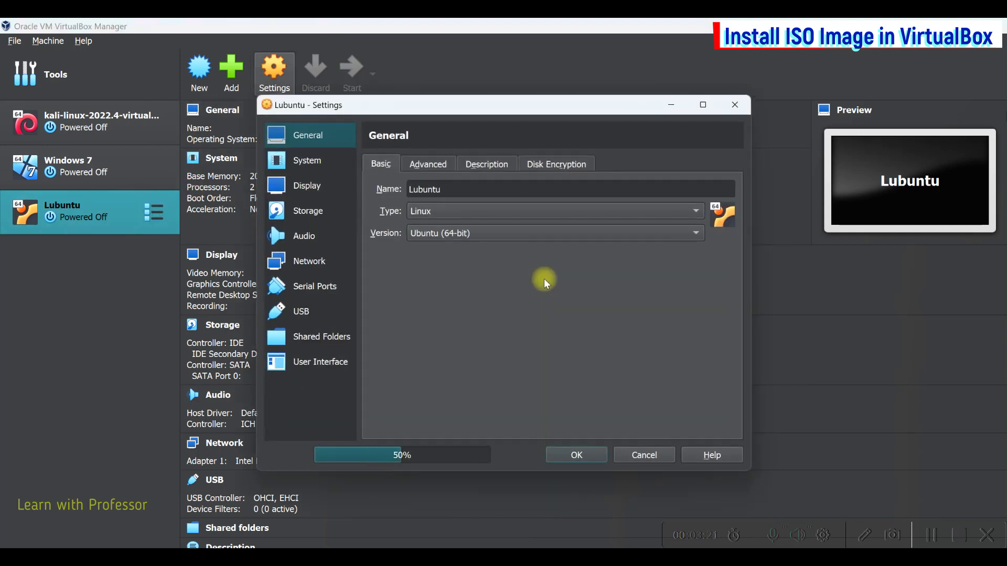
left_click(319, 164)
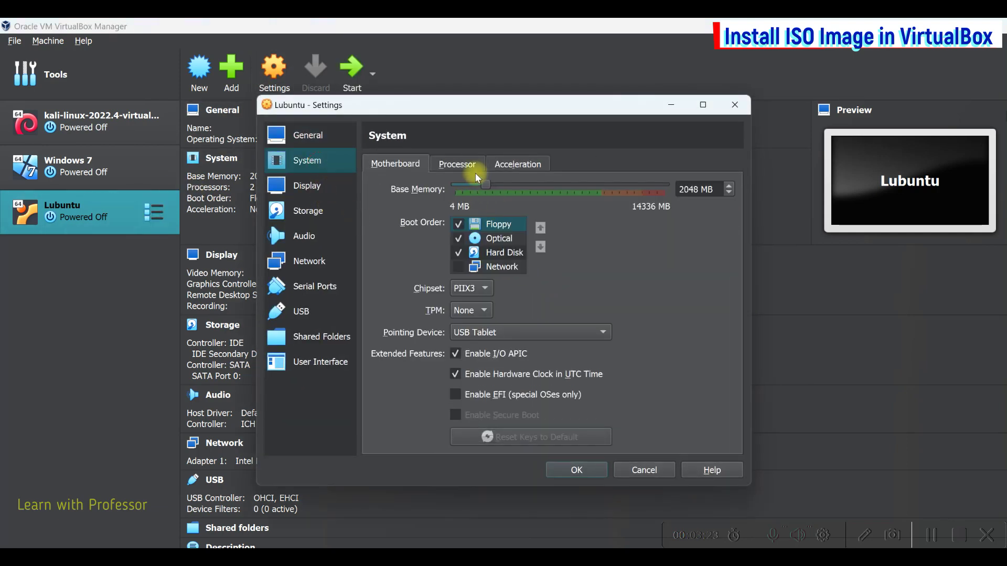
left_click(454, 173)
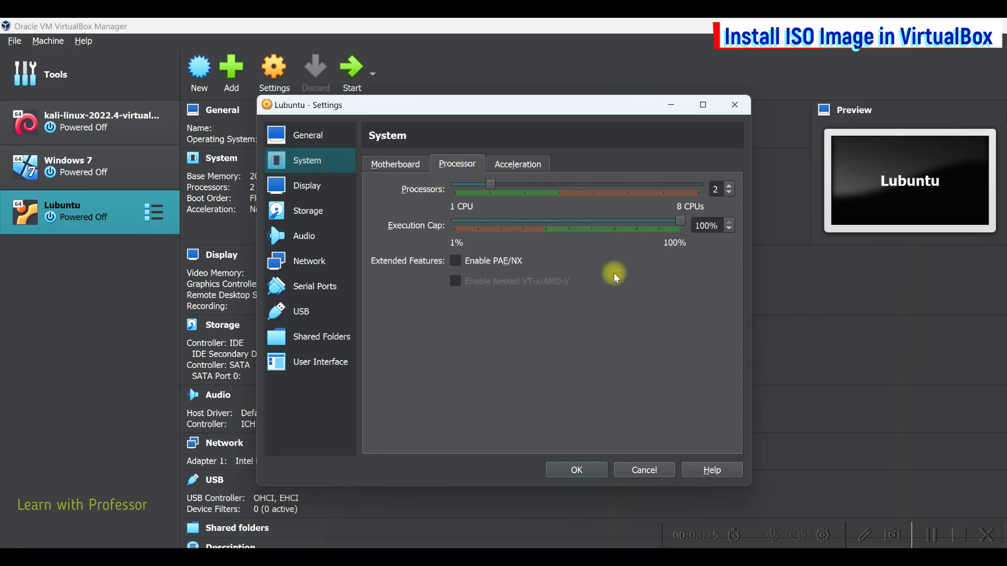
left_click(321, 185)
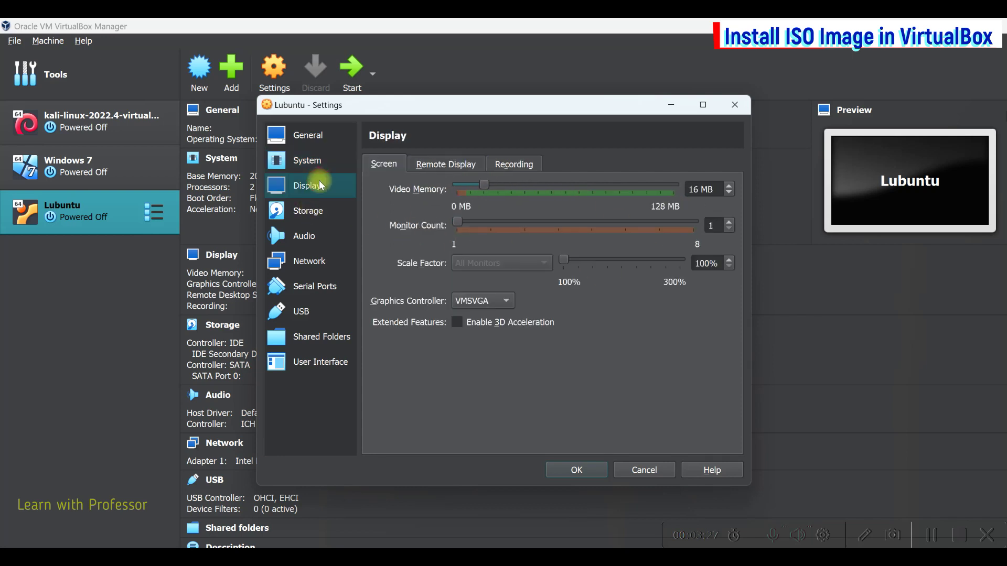
left_click_drag(482, 184, 676, 189)
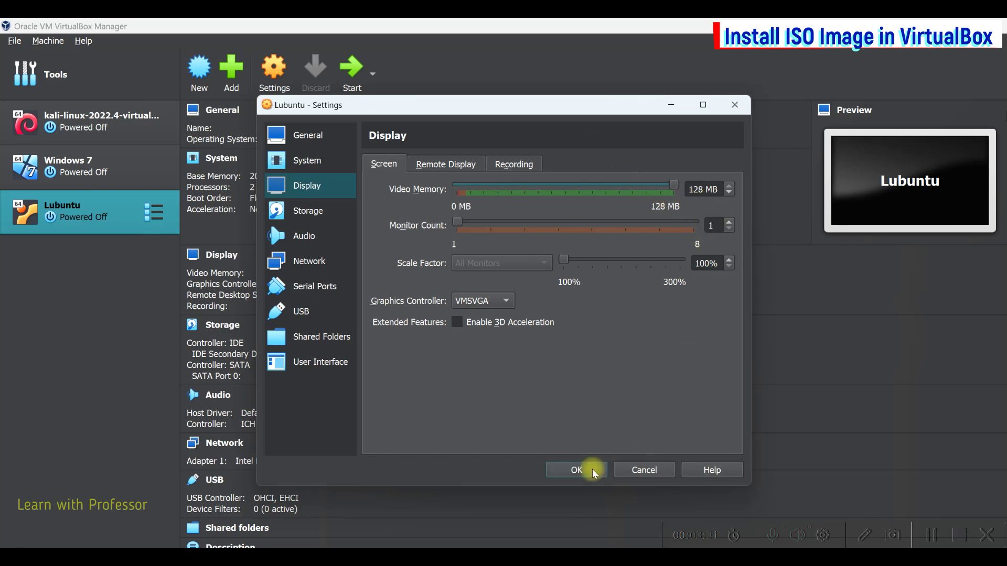
Step: Check the Lubuntu.vdi disk in the machine's storage settings and save the settings
left_click(326, 211)
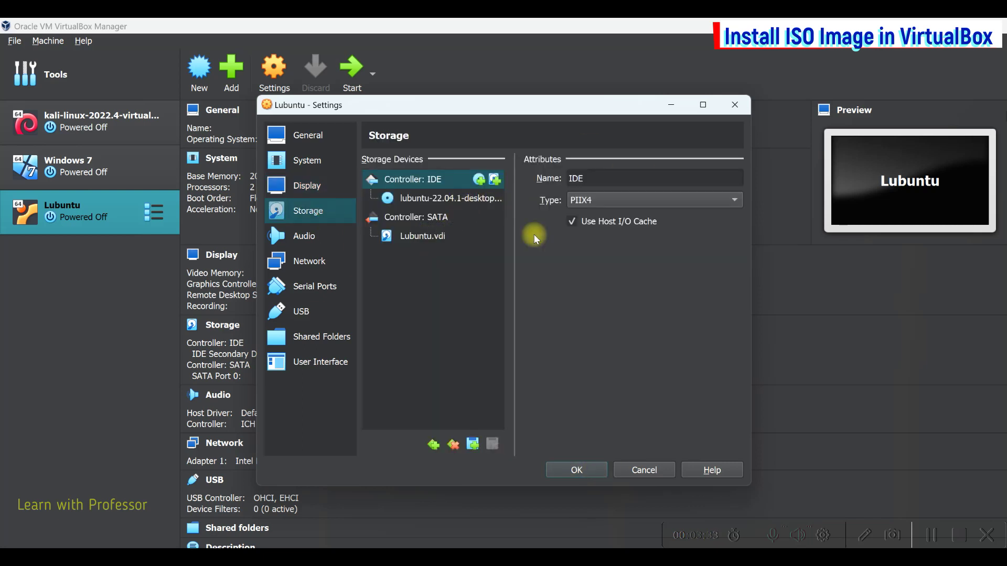
left_click(436, 235)
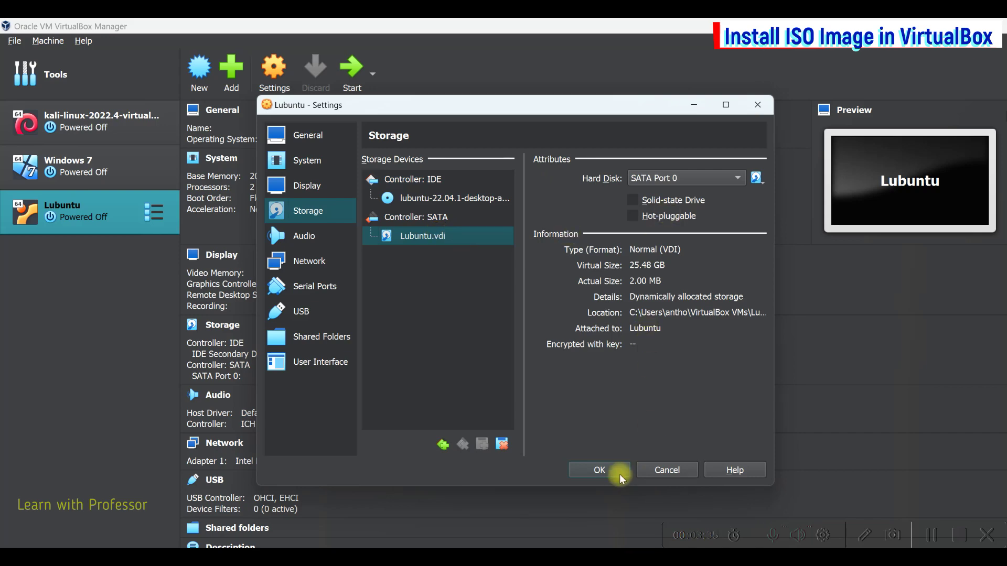
left_click(603, 471)
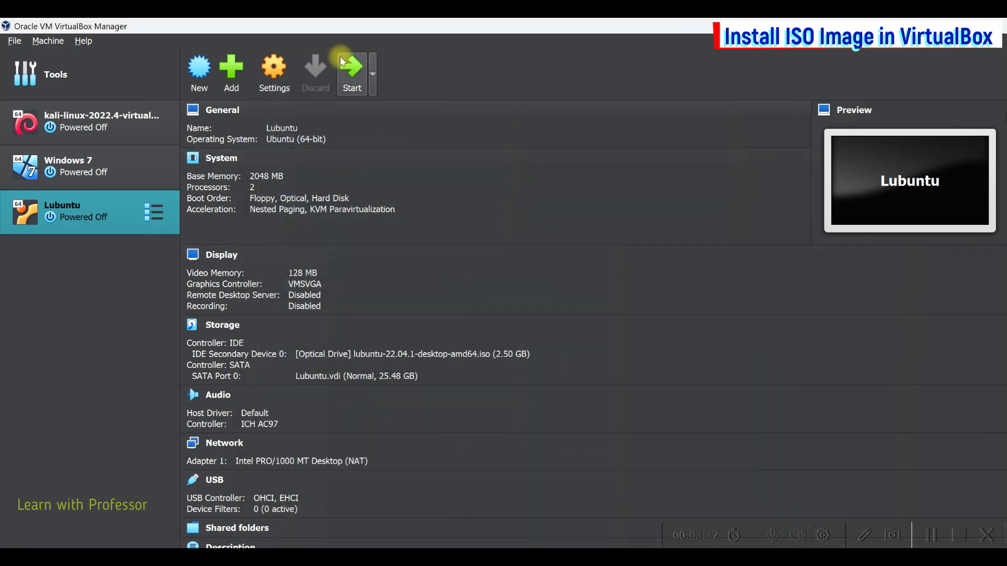
Step: Start the Lubuntu virtual machine and switch its window to scaled mode
left_click(346, 75)
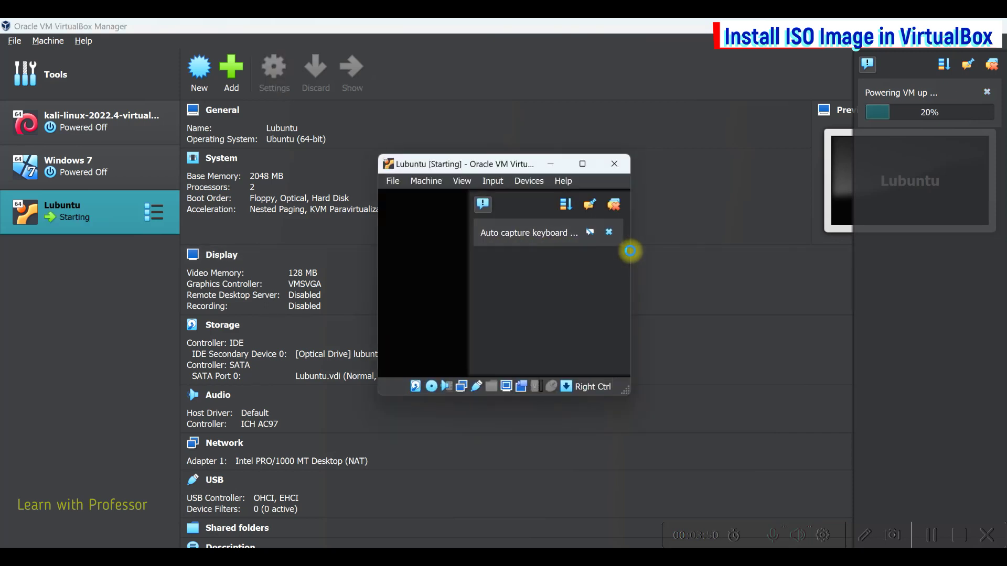
left_click(608, 232)
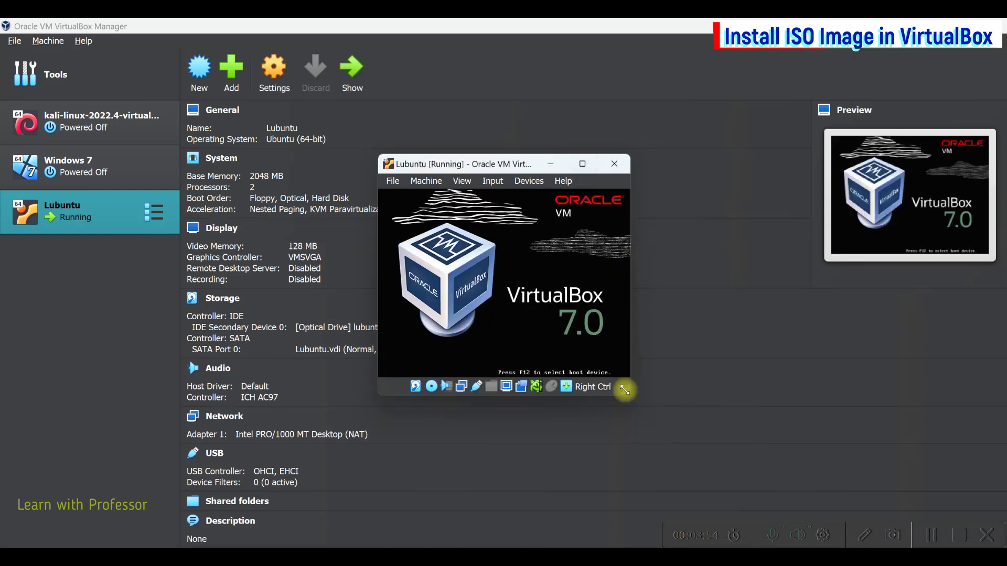
left_click_drag(616, 164, 492, 95)
left_click(337, 112)
left_click(367, 157)
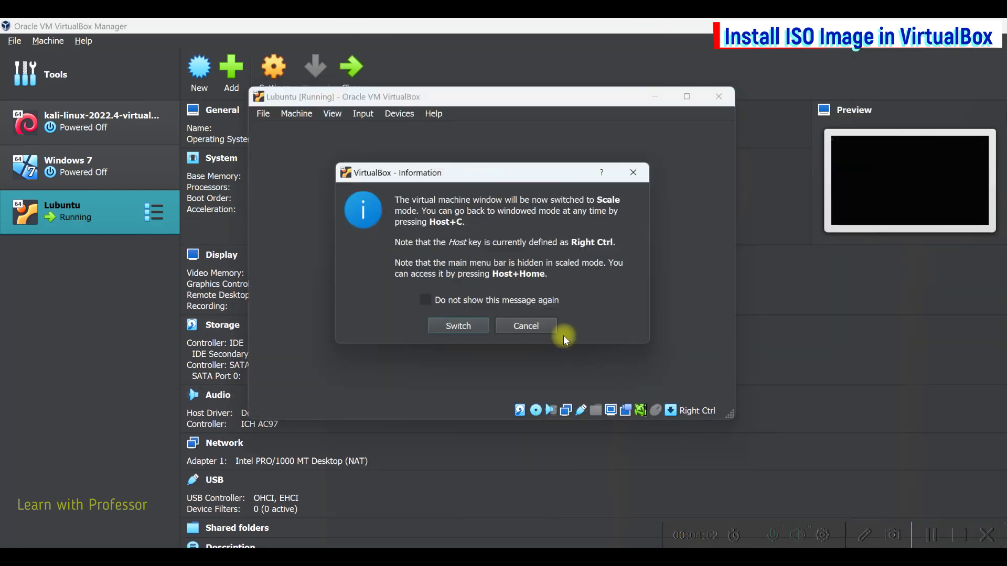
left_click(459, 325)
Step: Enlarge the running Lubuntu machine's window and place it beside the machine list and details
left_click_drag(755, 483, 798, 494)
left_click_drag(484, 86, 655, 67)
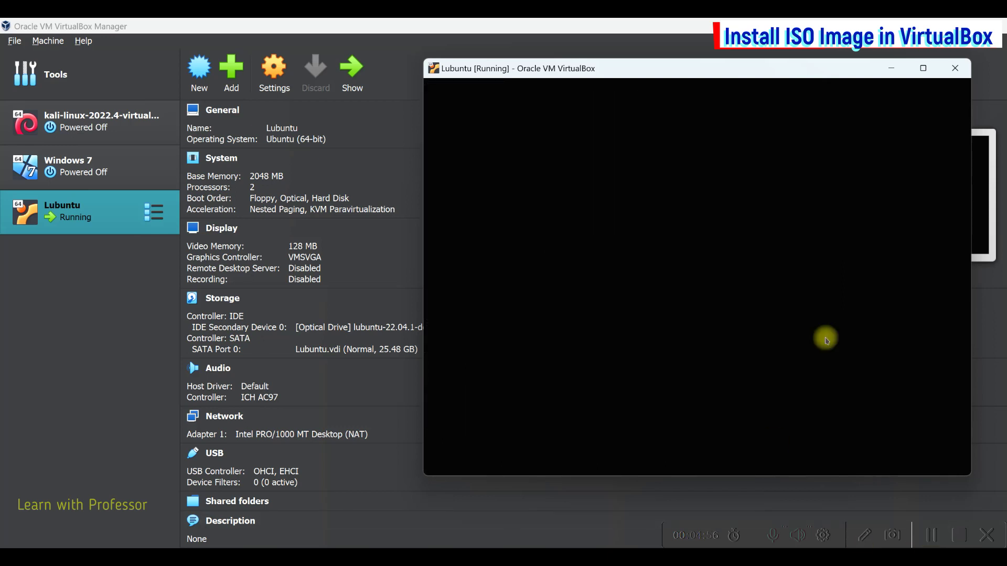
left_click_drag(971, 476, 1004, 513)
left_click_drag(713, 77, 714, 77)
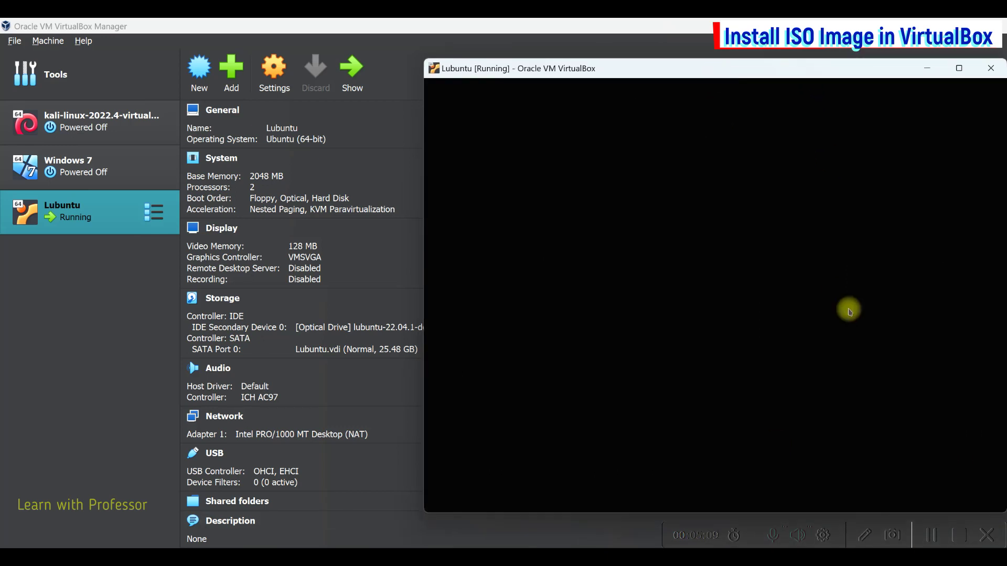
Step: Dismiss the power management notifications on the Lubuntu live desktop
left_click(930, 536)
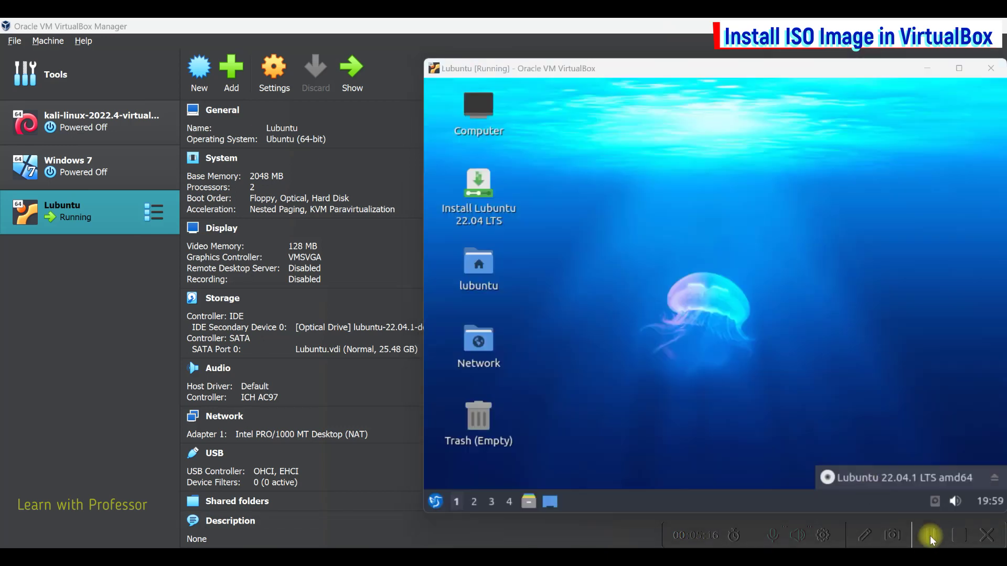
left_click(986, 197)
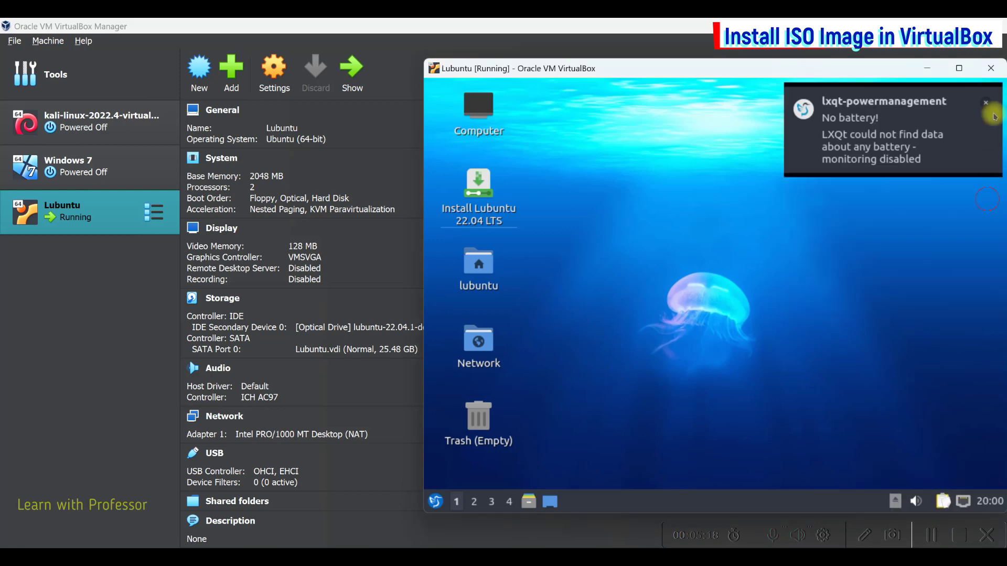
left_click(986, 99)
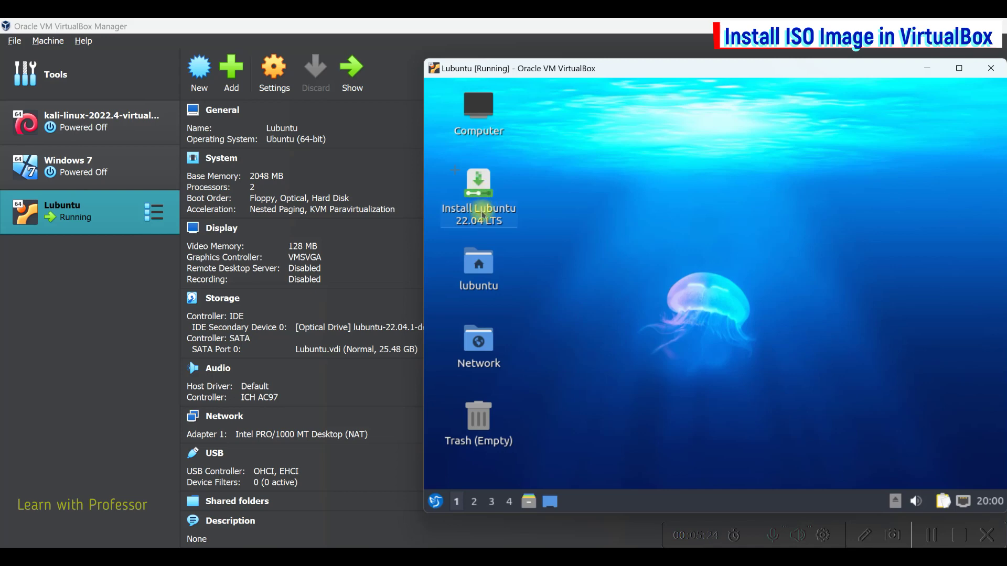
Step: Launch the Lubuntu 22.04 LTS installer and accept the Asia/Kolkata location and the English (US) keyboard with the Default variant
double_click(486, 223)
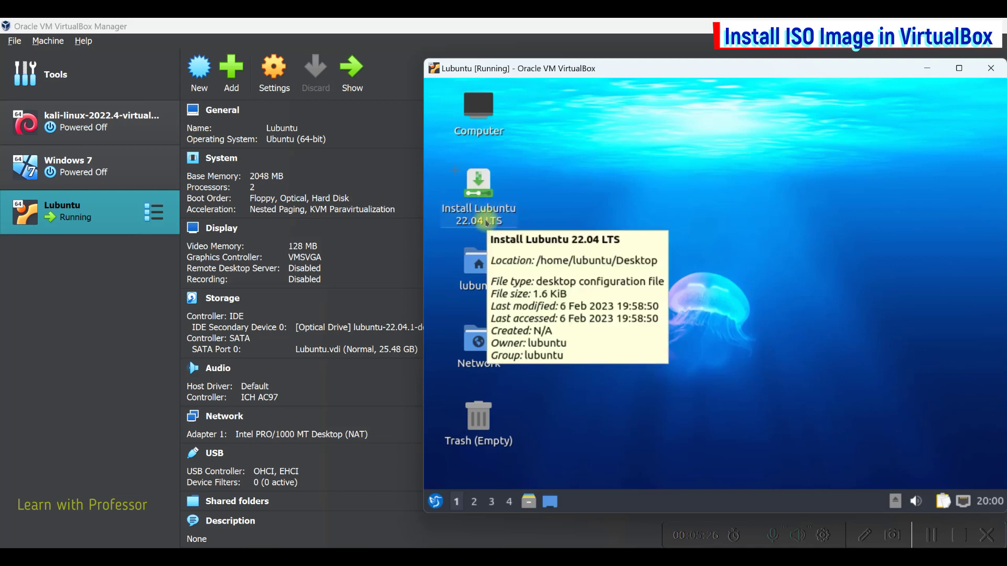
left_click(479, 198)
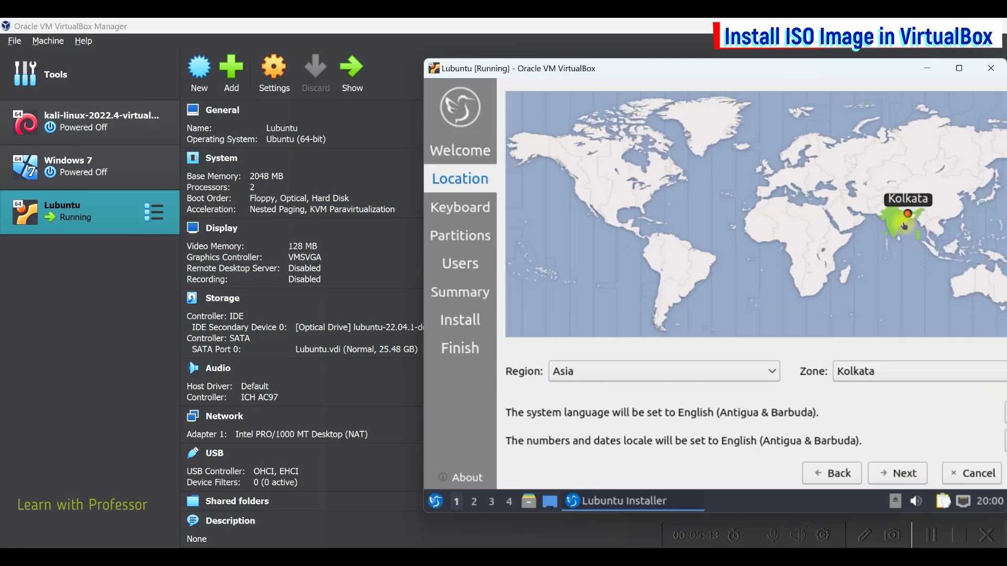
left_click(897, 473)
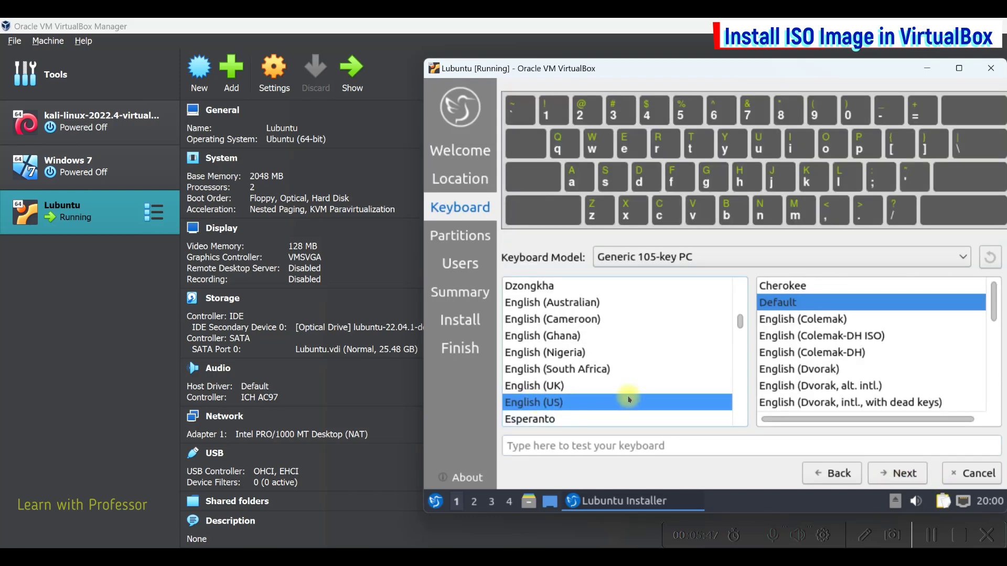
left_click(897, 474)
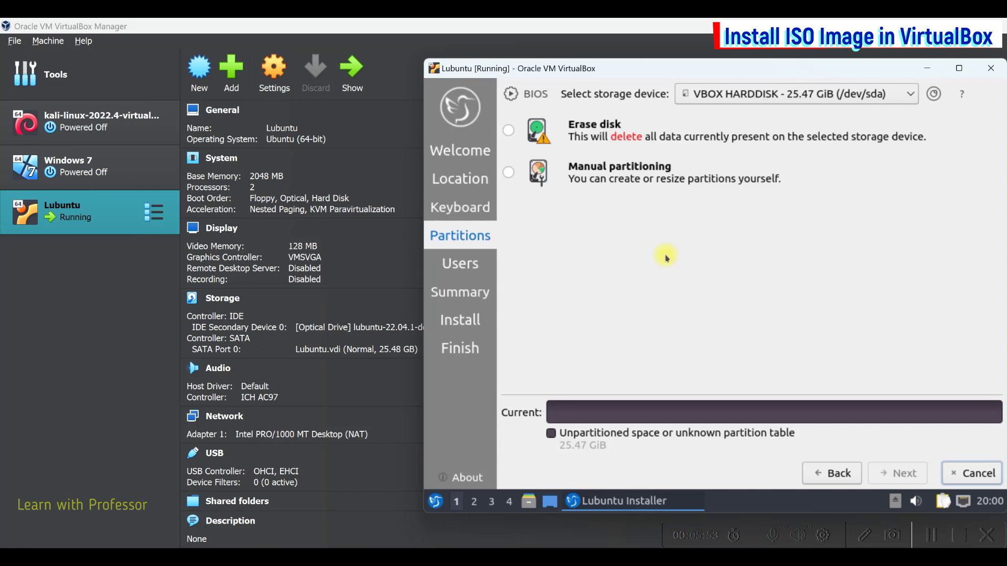
Step: Choose to erase the VBOX HARDDISK storage device for the installation and continue to the user setup
left_click(899, 94)
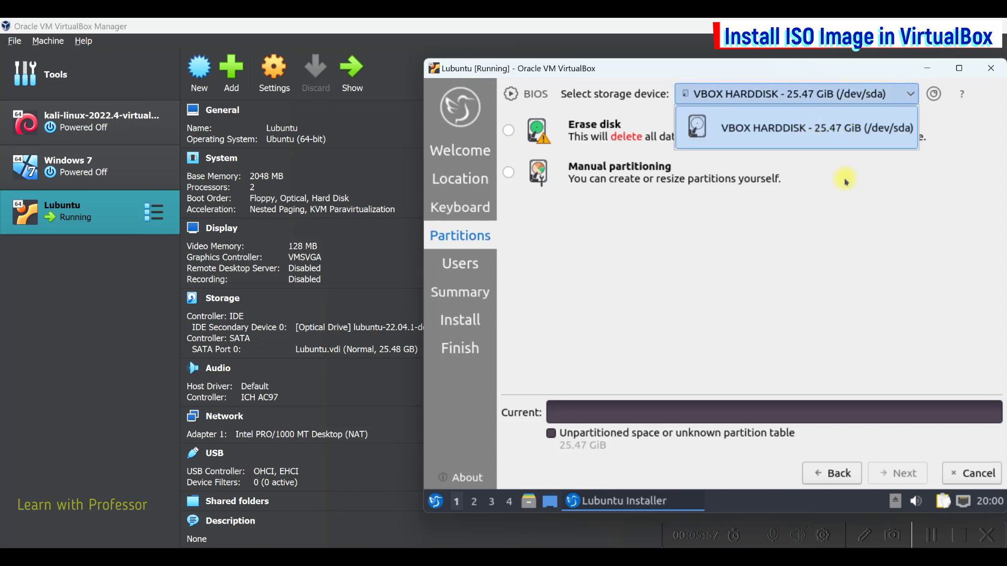
left_click(845, 182)
left_click(509, 130)
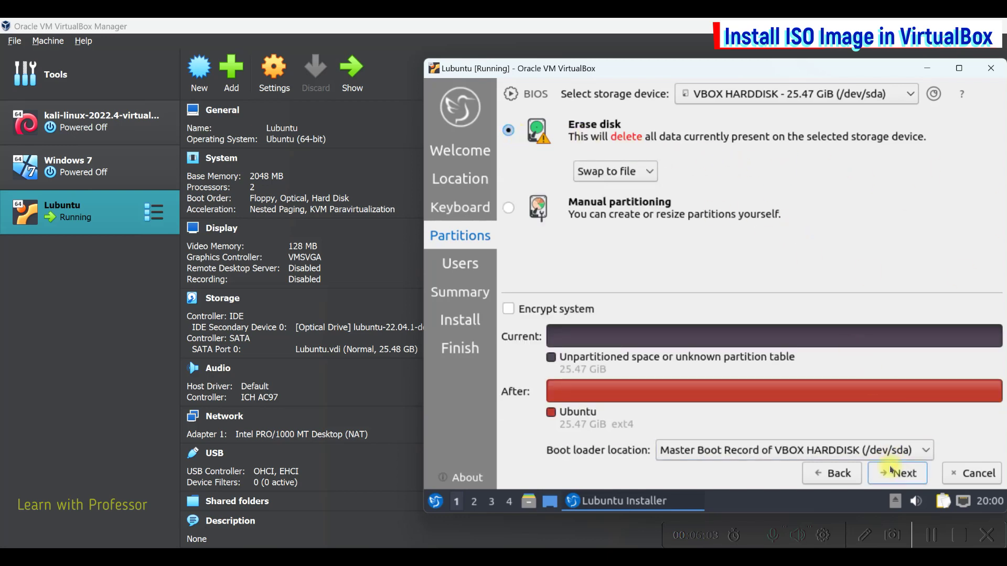
left_click(895, 472)
Step: Fill in the user's name, set the computer name to linux, and enter and repeat the account password
type("N")
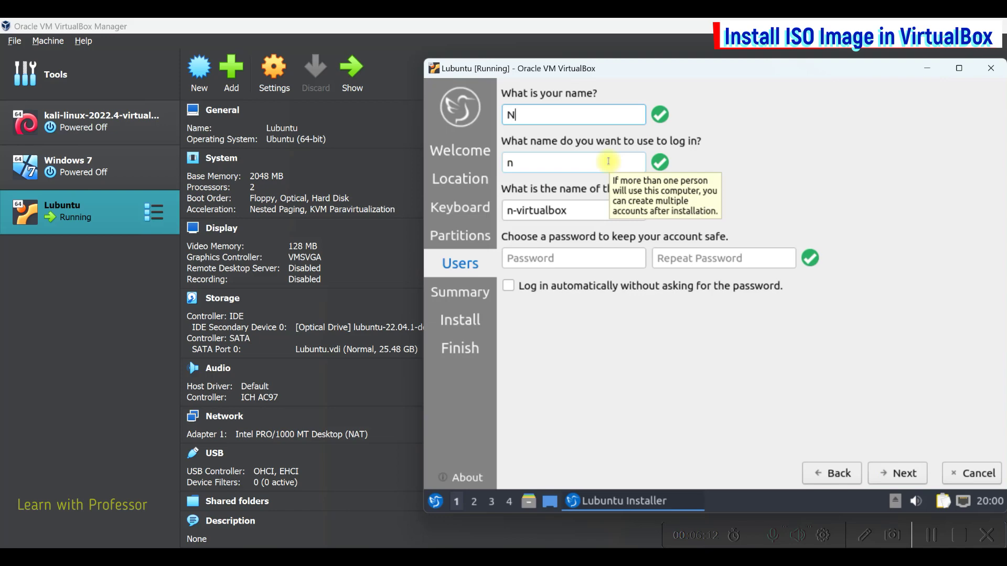
key("BackSpace")
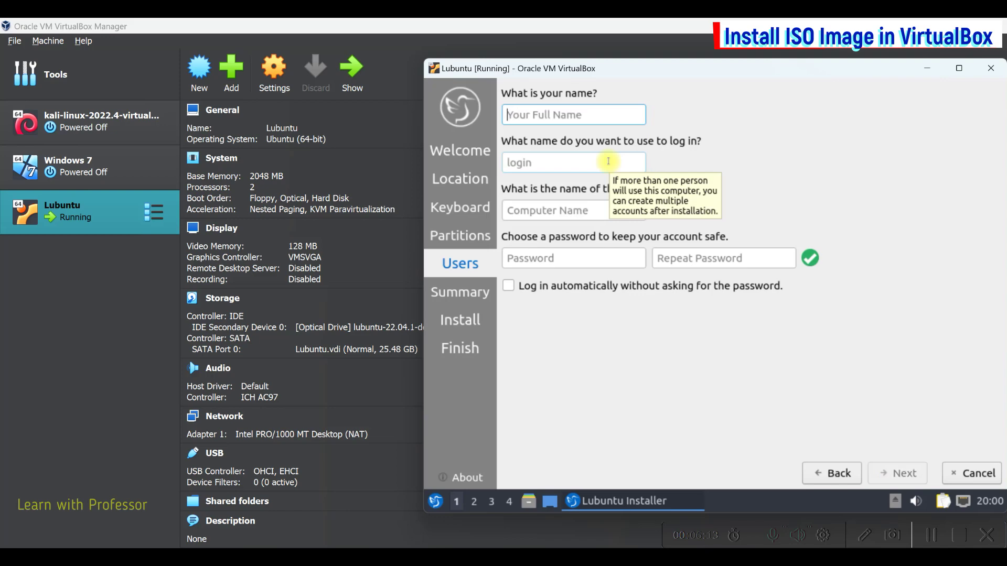
type("Naathan")
key("Tab")
key("Tab")
type("lin")
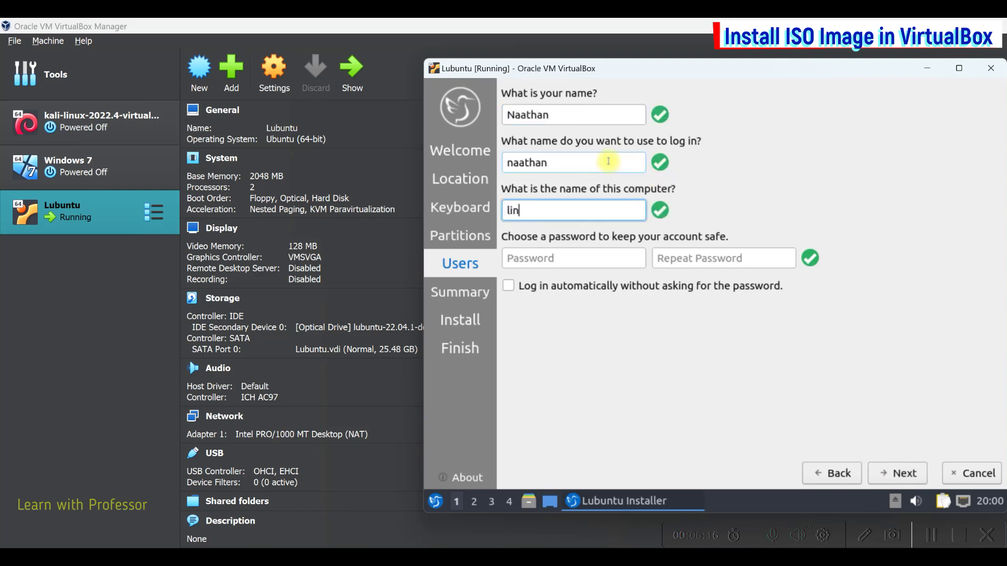
type("ux")
key("Tab")
type("********")
key("Tab")
type("********")
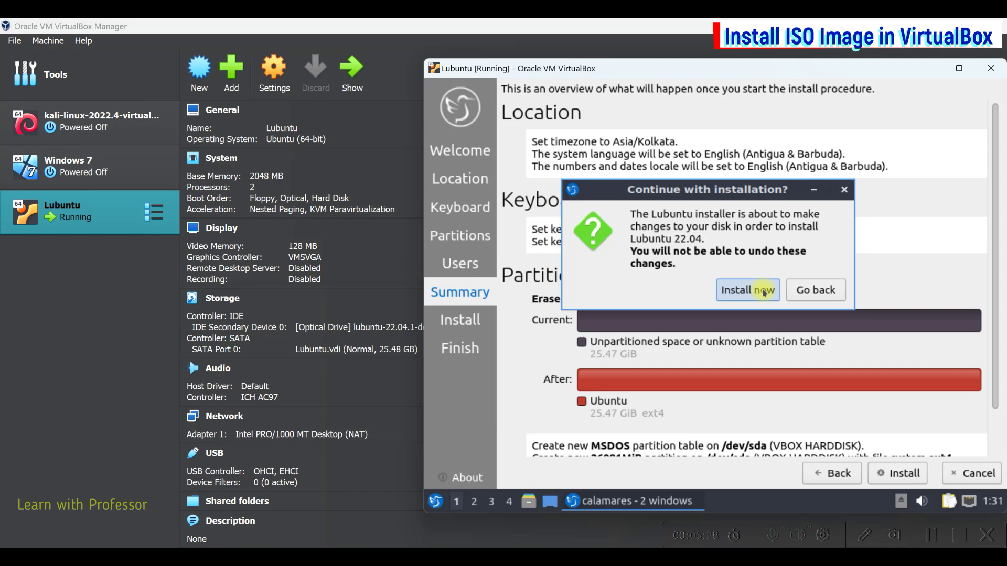
Step: Confirm the Lubuntu installation and, once it is done, finish the installer with Restart now enabled
left_click(763, 292)
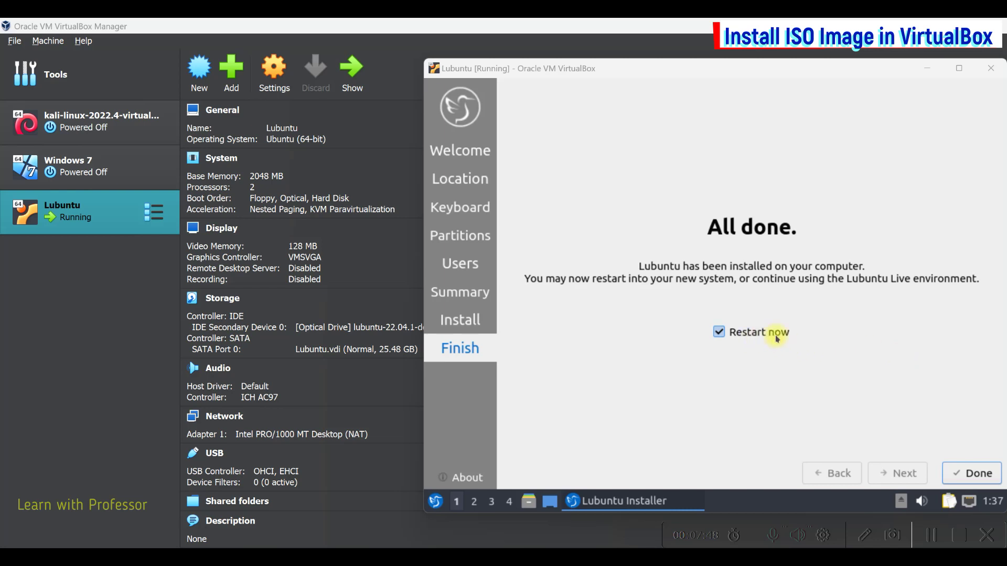
left_click(968, 476)
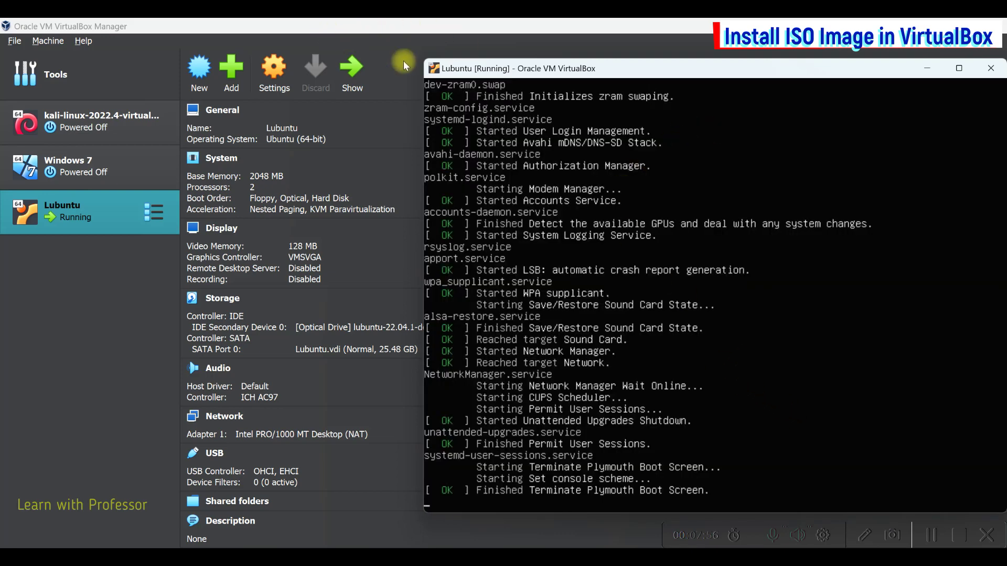
Step: Move the running Lubuntu machine's window fully into view and close it by powering off the machine
left_click_drag(447, 67, 403, 74)
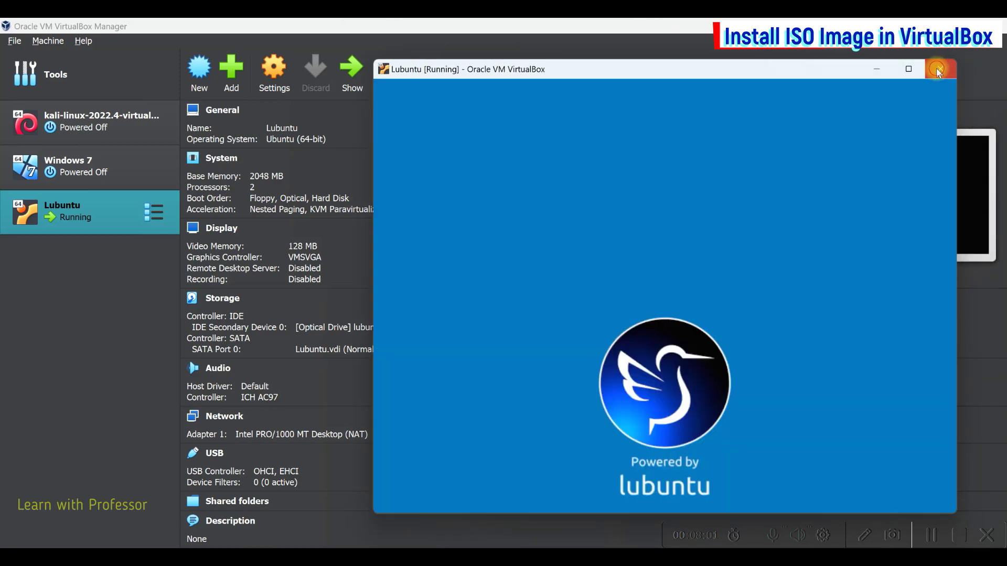
left_click(937, 70)
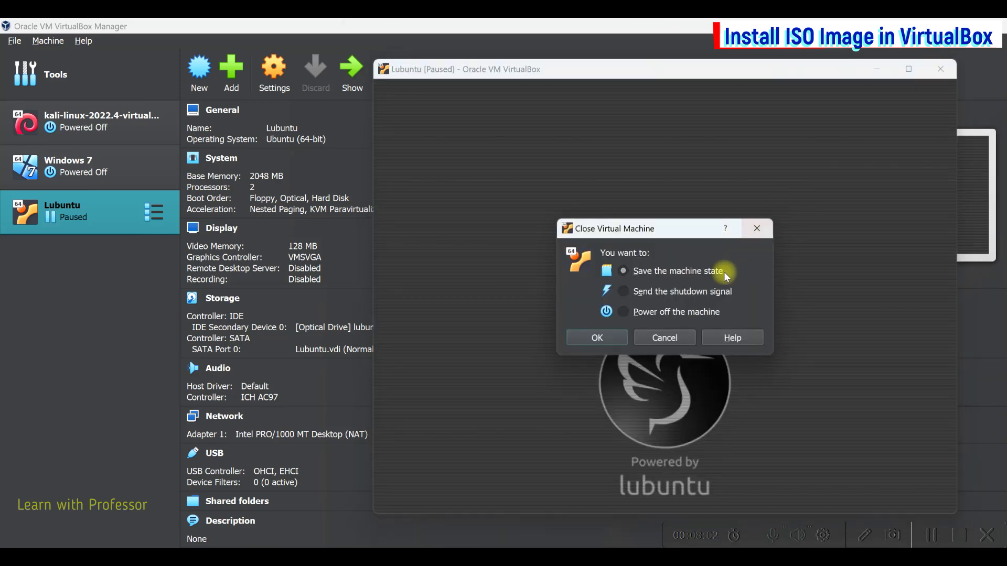
left_click(681, 313)
left_click(595, 340)
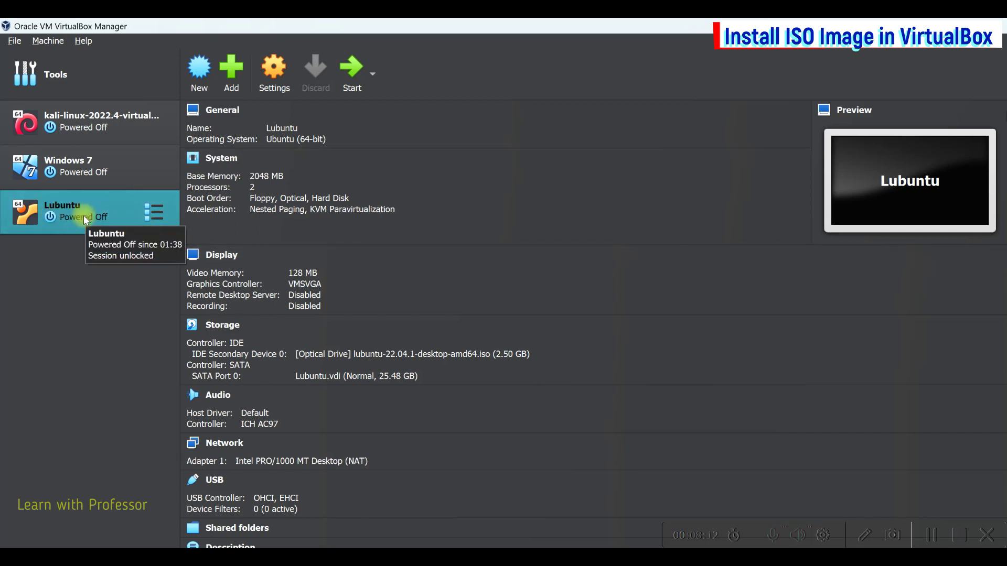
Step: Remove the lubuntu-22.04.1-desktop-amd64.iso optical drive in the Lubuntu machine's storage settings, check the Lubuntu.vdi disk, and save the settings
left_click(276, 84)
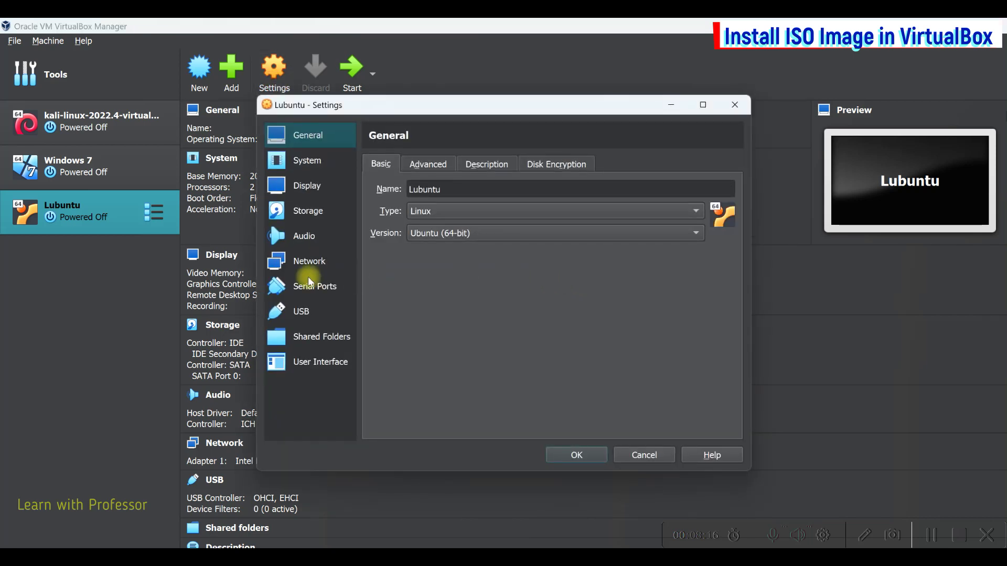
left_click(318, 215)
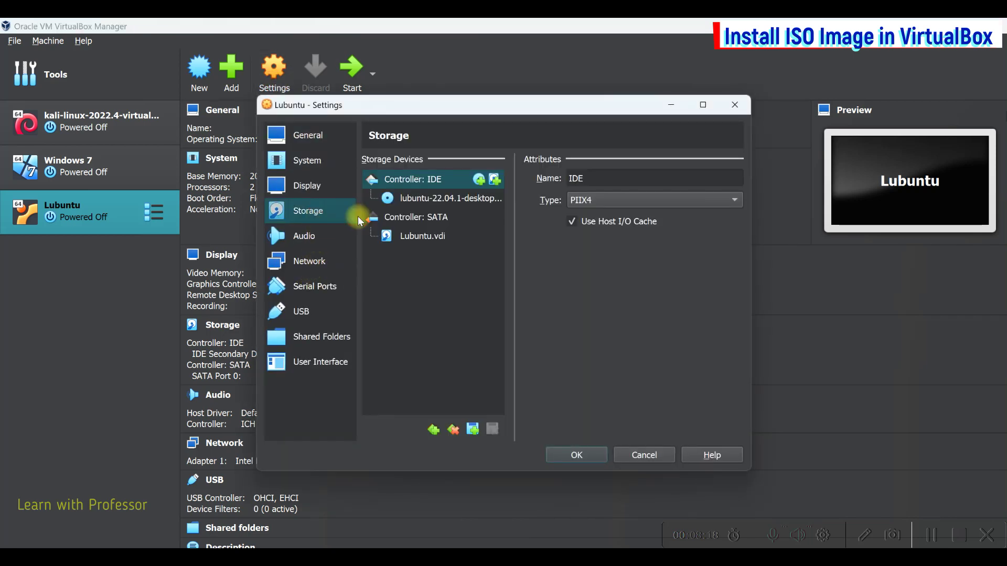
left_click(461, 198)
left_click_drag(524, 208, 622, 219)
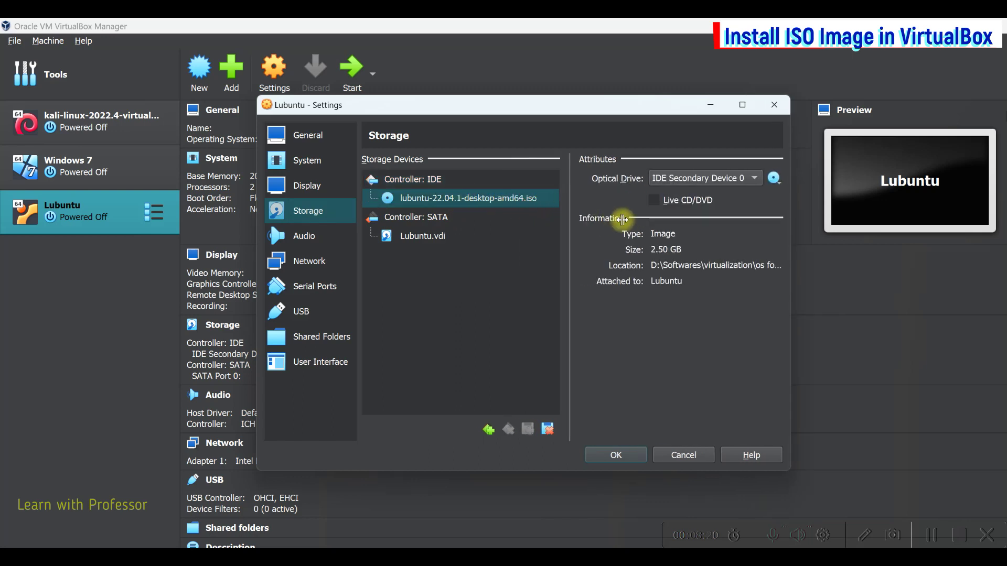
right_click(526, 198)
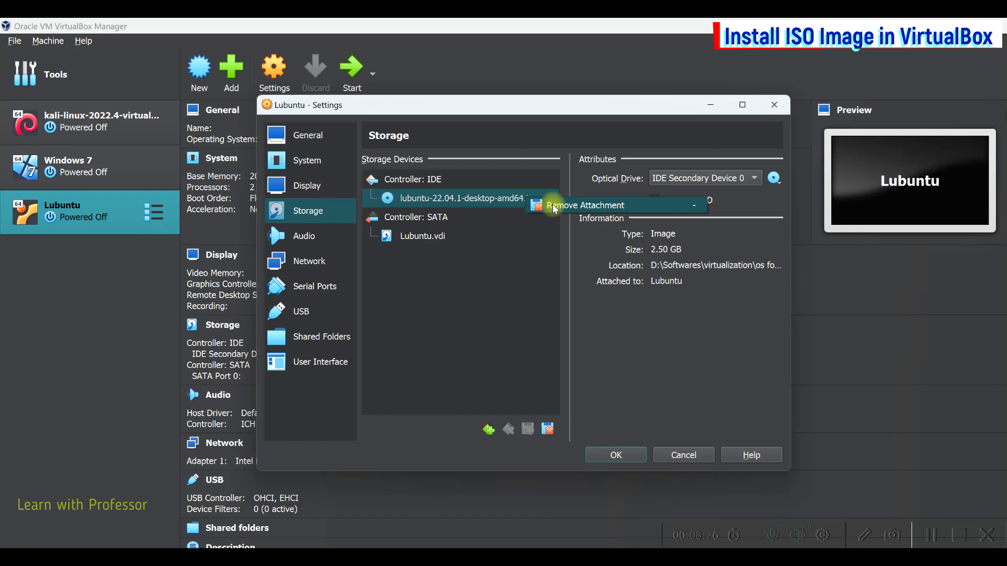
left_click(554, 207)
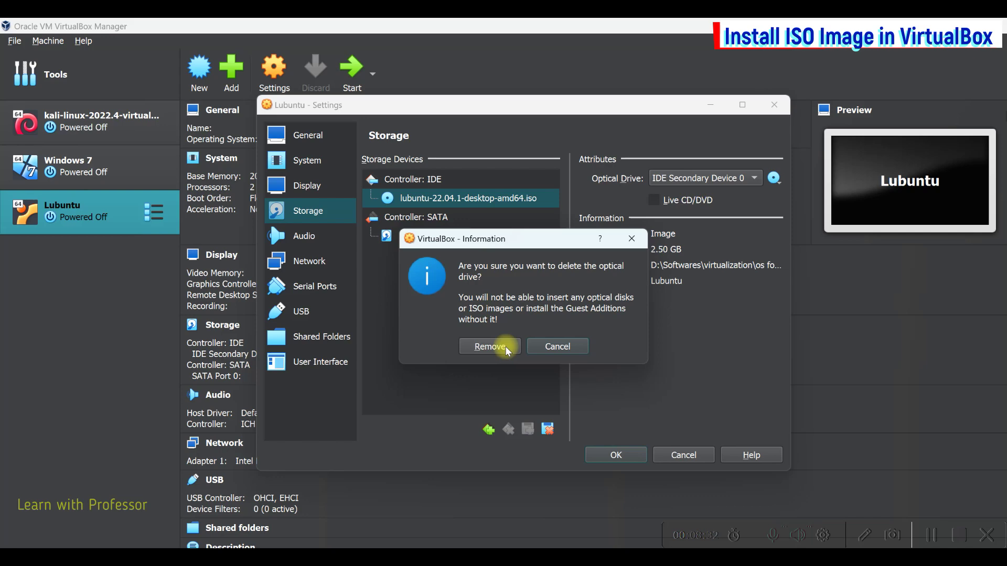
left_click(489, 346)
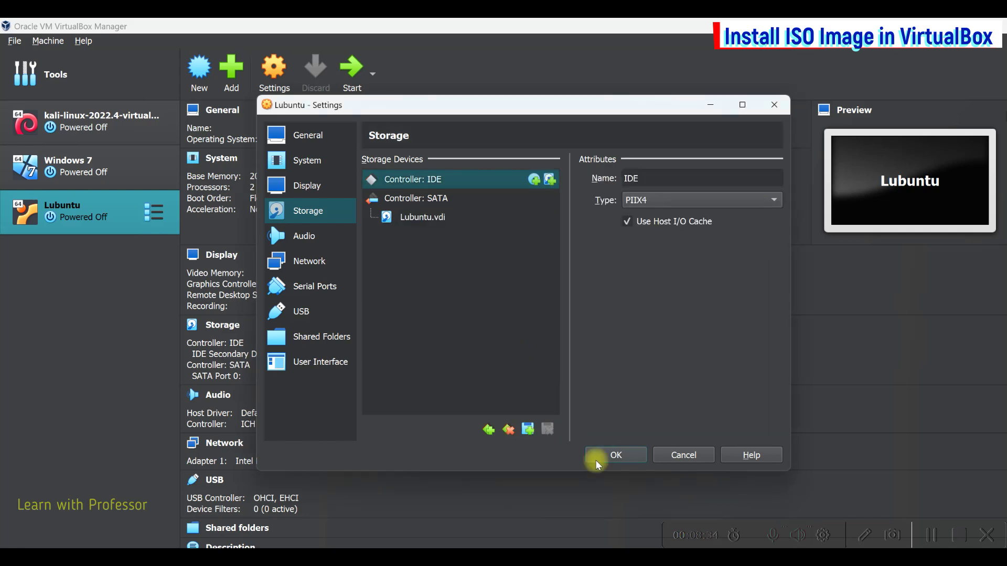
left_click(416, 217)
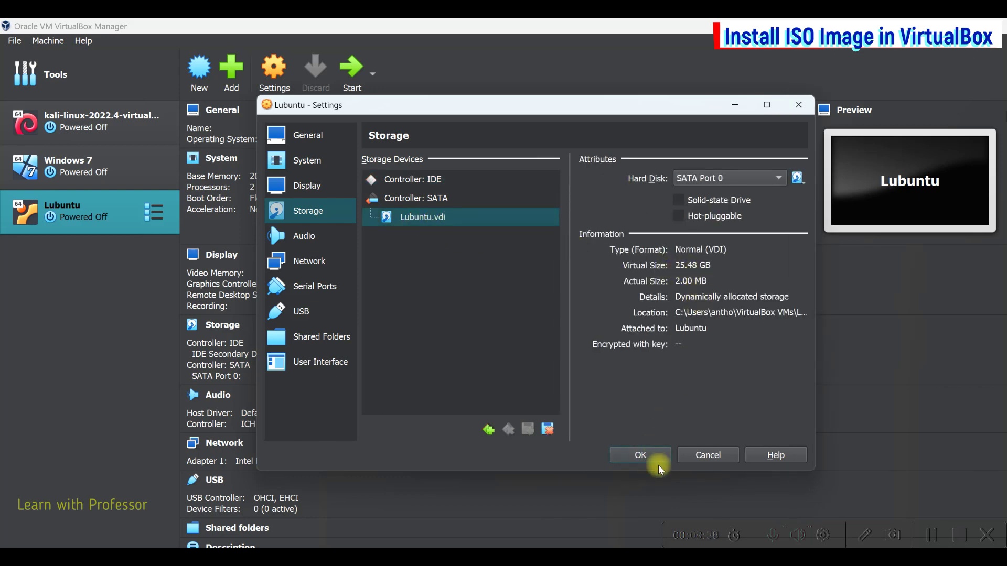
left_click(641, 455)
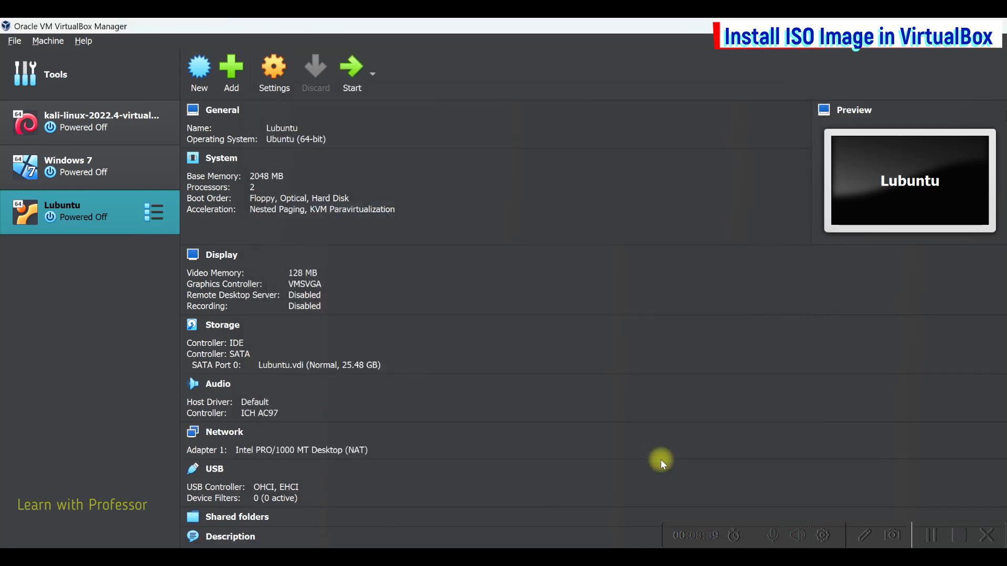
Step: Start the Lubuntu machine and log in to the installed system with the account password
left_click(350, 71)
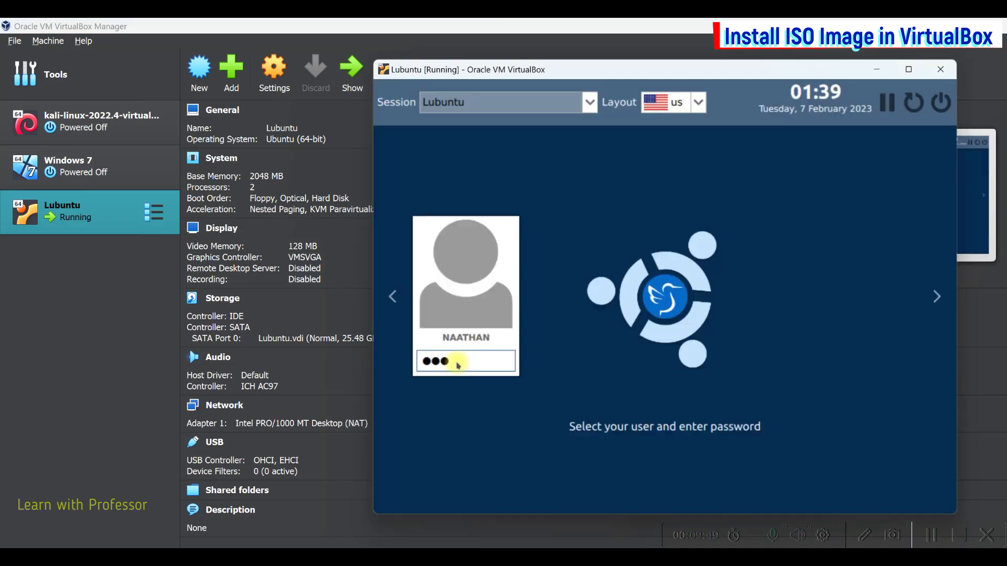
key("BackSpace")
key("BackSpace")
key("BackSpace")
type("•••••••••")
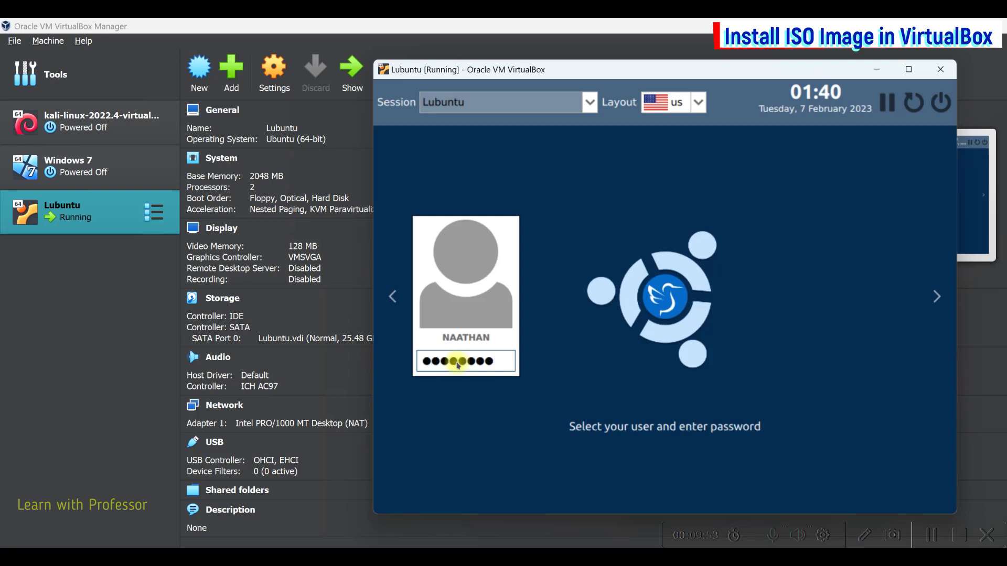
key("Return")
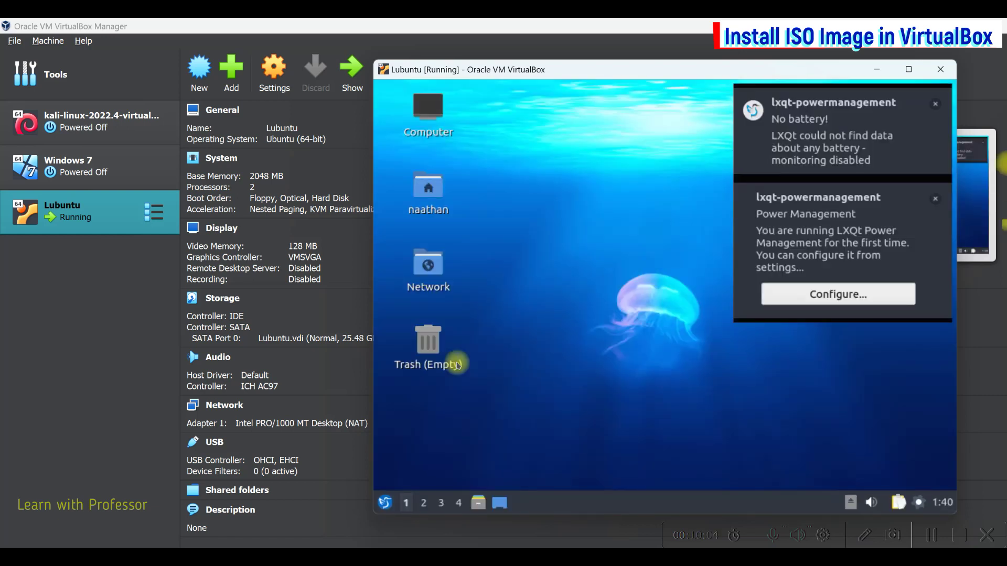
Step: Dismiss the power management notifications on the installed Lubuntu desktop and open the application menu
left_click(936, 108)
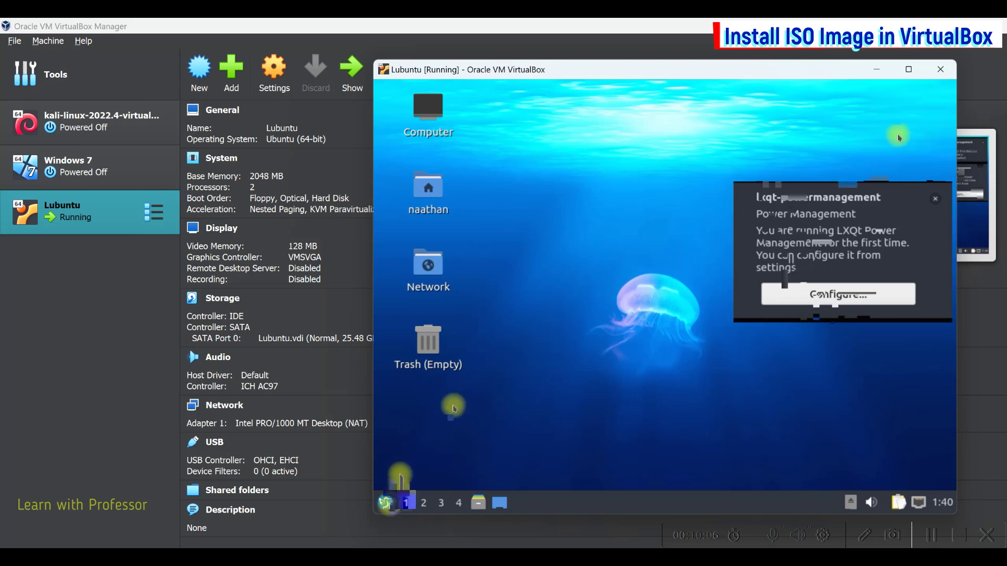
left_click(386, 505)
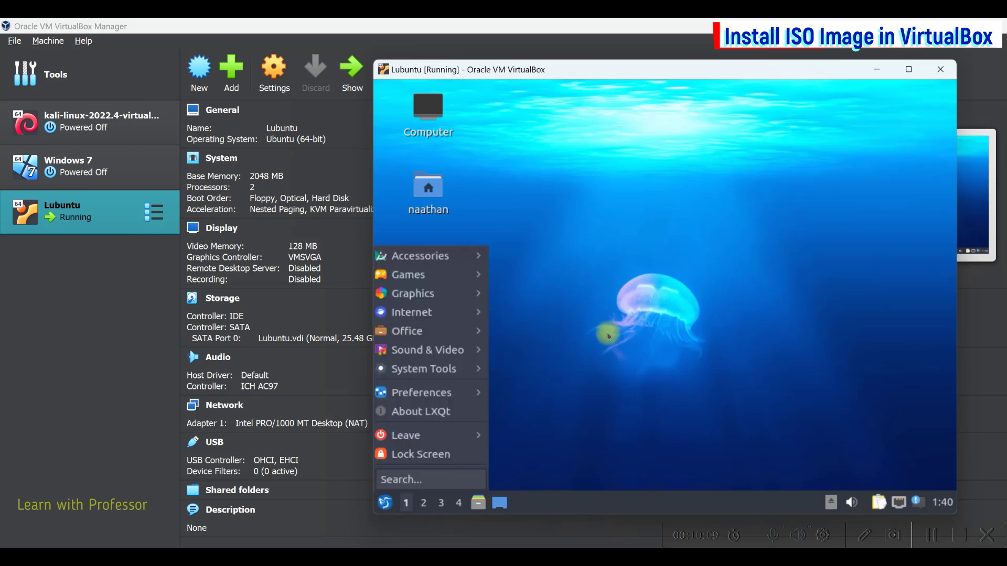